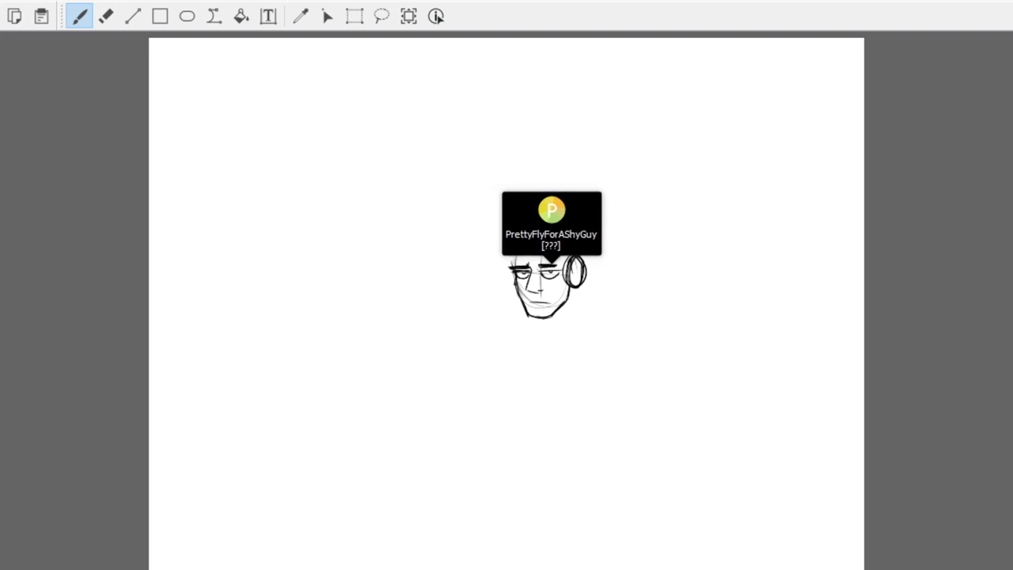
- Draw a thick black blocky head outline on the left, with jaw lines below it
left_click_drag(369, 229, 422, 133)
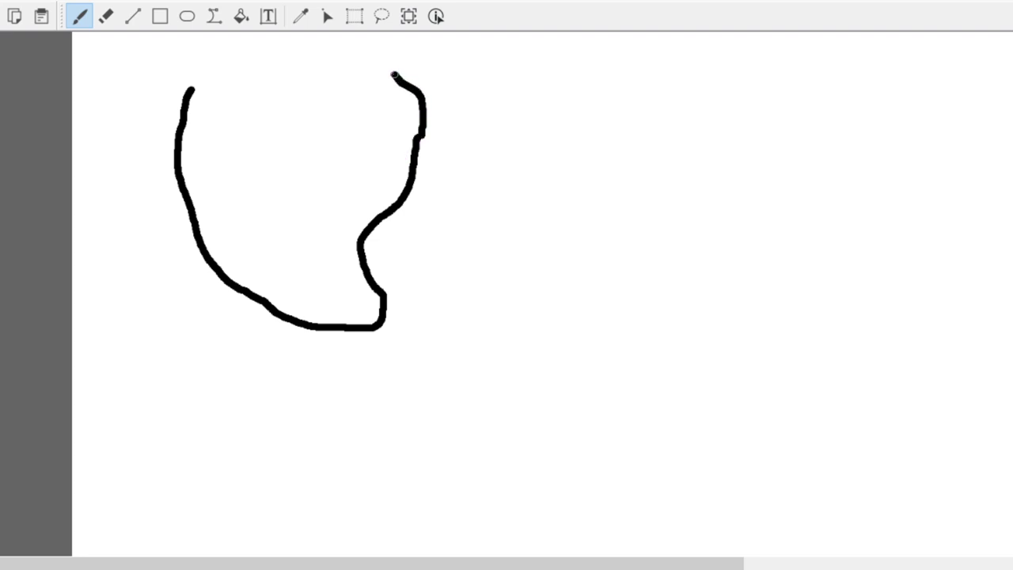
left_click_drag(394, 76, 288, 59)
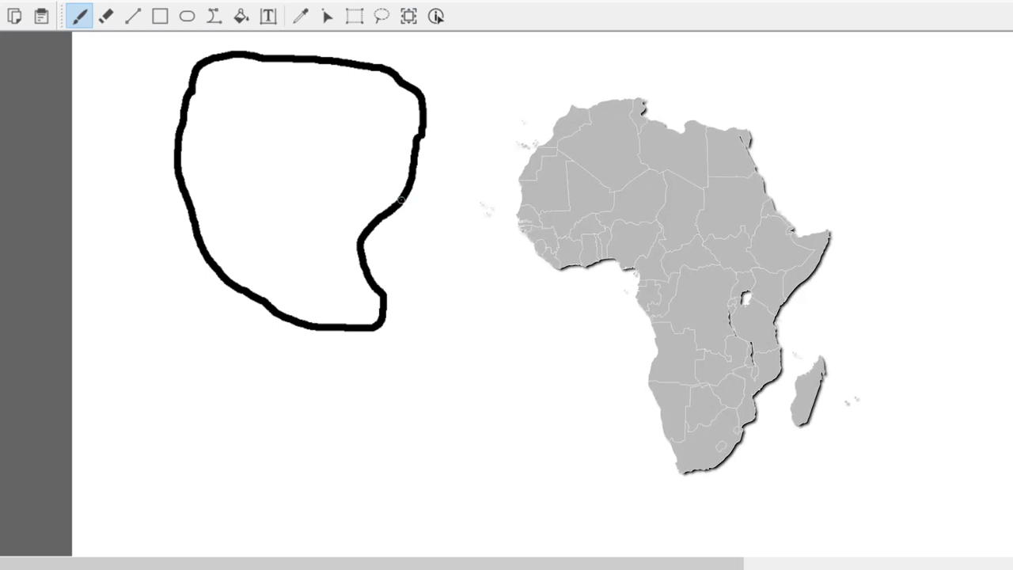
left_click_drag(388, 313, 197, 217)
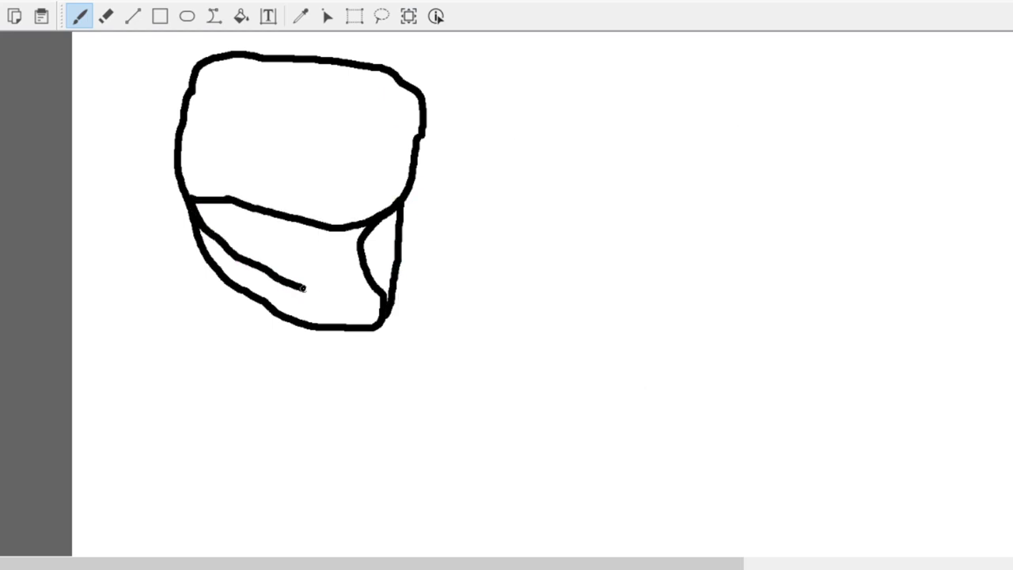
left_click_drag(303, 288, 378, 303)
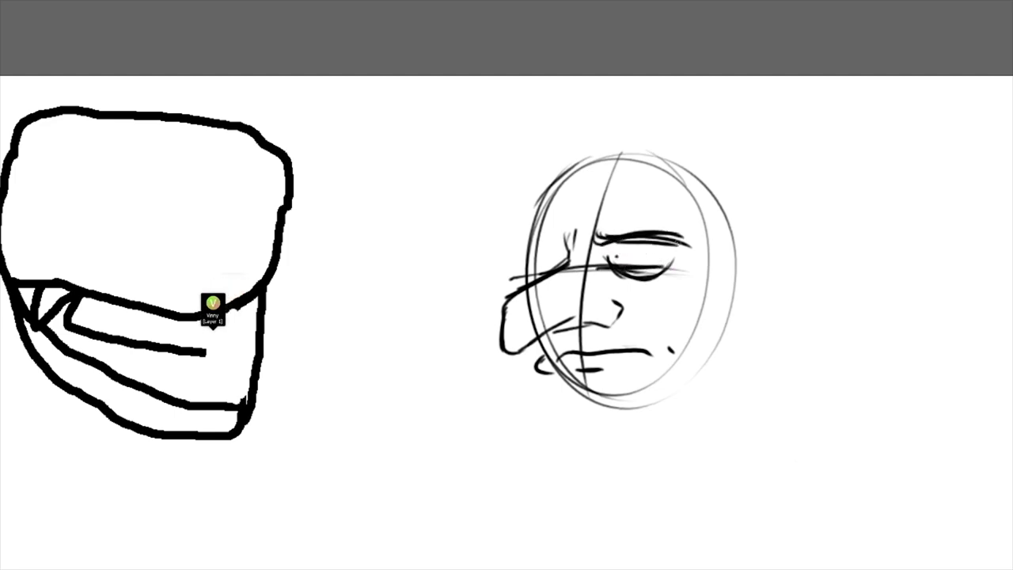
- Add a forehead line, darken the squinting eye and outline the cheek of the right face
left_click_drag(599, 215, 703, 220)
left_click_drag(567, 239, 529, 252)
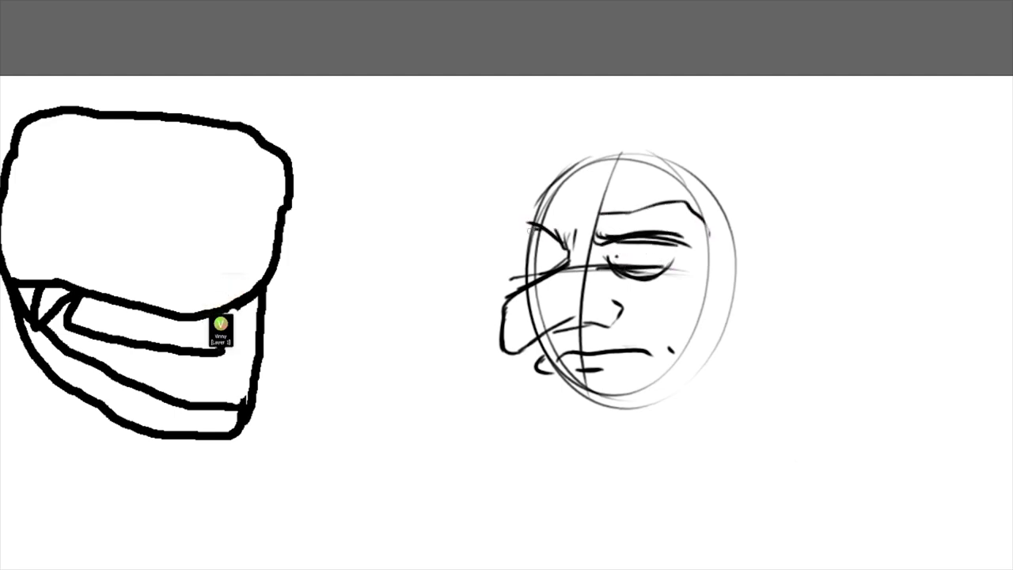
left_click_drag(530, 203, 522, 273)
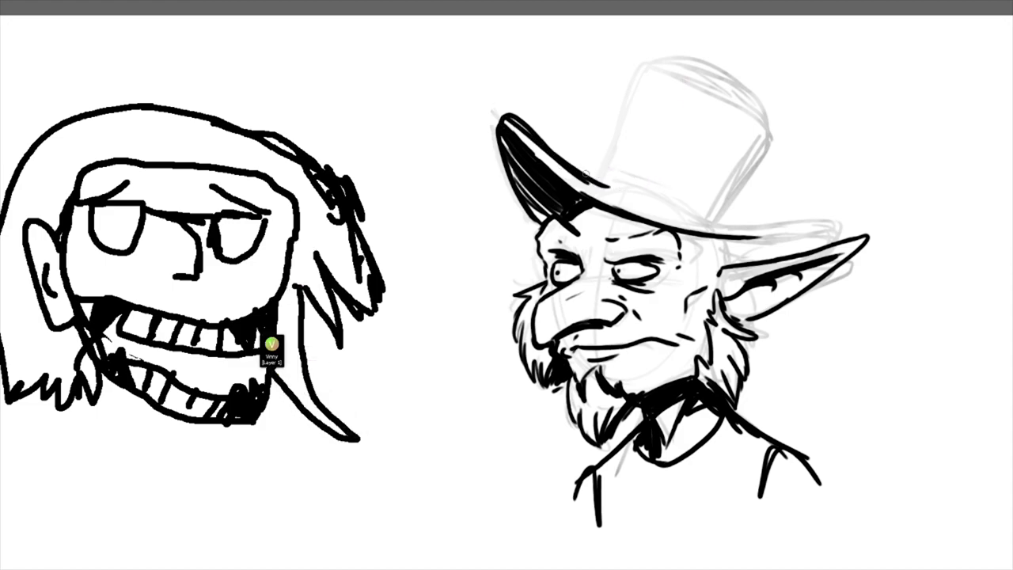
- Ink the top hat's edges and brim, with shading under the brim
mouse_move(594, 182)
left_mouse_down()
mouse_move(640, 89)
mouse_move(703, 71)
left_mouse_up()
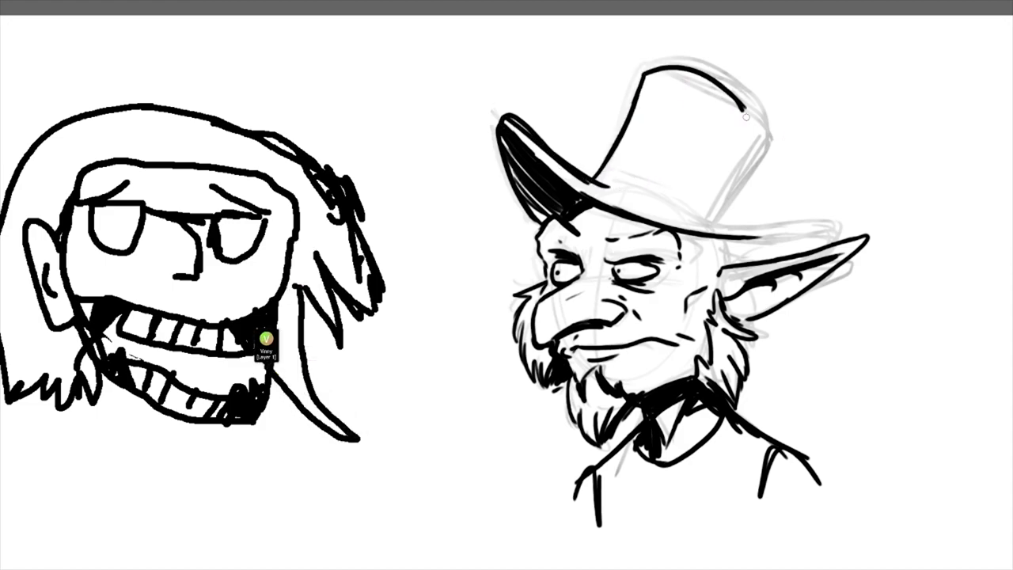
mouse_move(746, 116)
left_mouse_down()
mouse_move(762, 158)
mouse_move(707, 225)
mouse_move(807, 220)
mouse_move(791, 242)
mouse_move(800, 231)
left_mouse_up()
left_click_drag(748, 257, 812, 226)
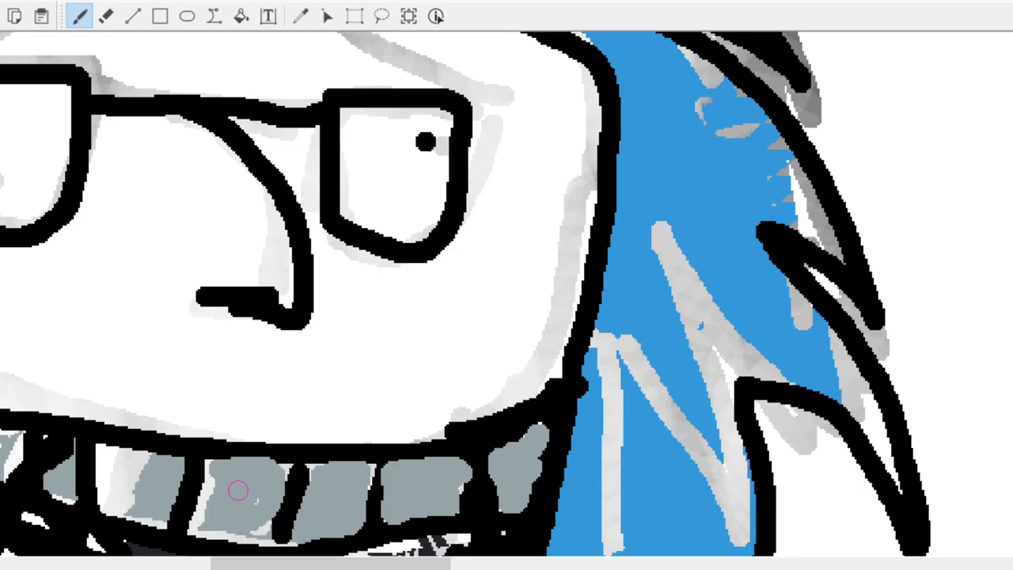
- Paint the blue-haired face's pale lower tooth strip grey to match the other teeth
left_click_drag(210, 516, 236, 534)
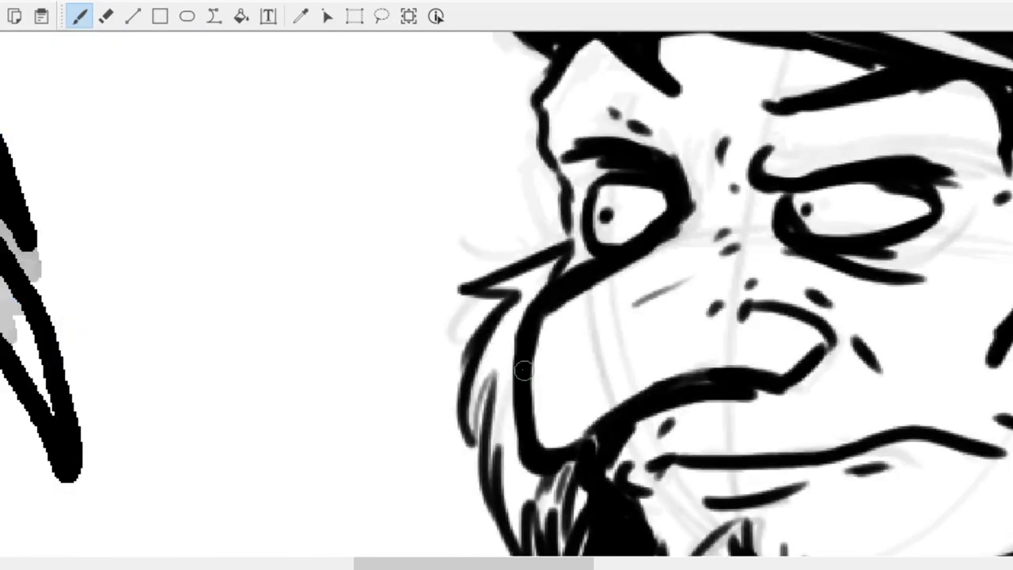
scroll(523, 370, "right", 10)
scroll(518, 366, "left", 5)
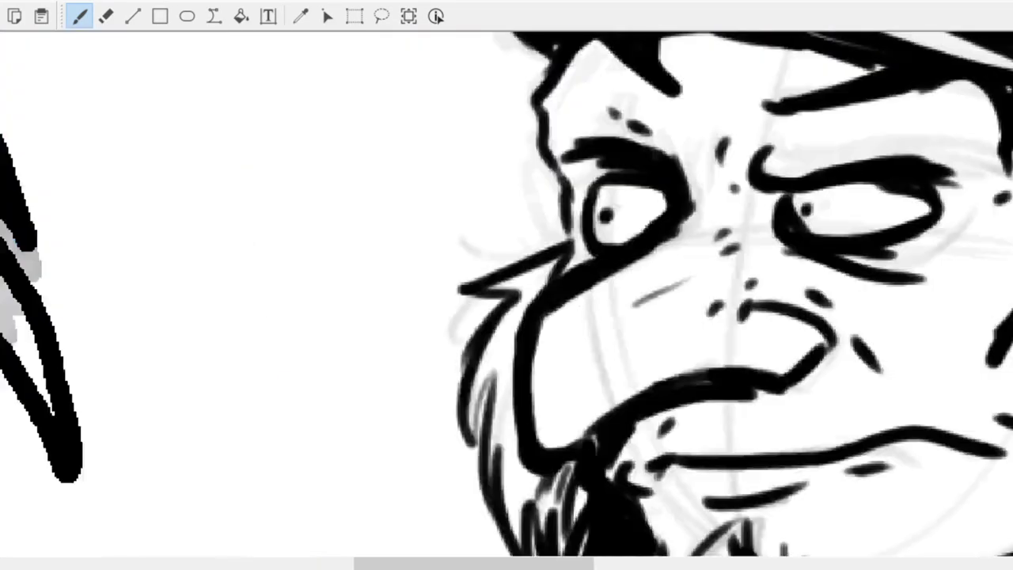
scroll(507, 288, "right", 5)
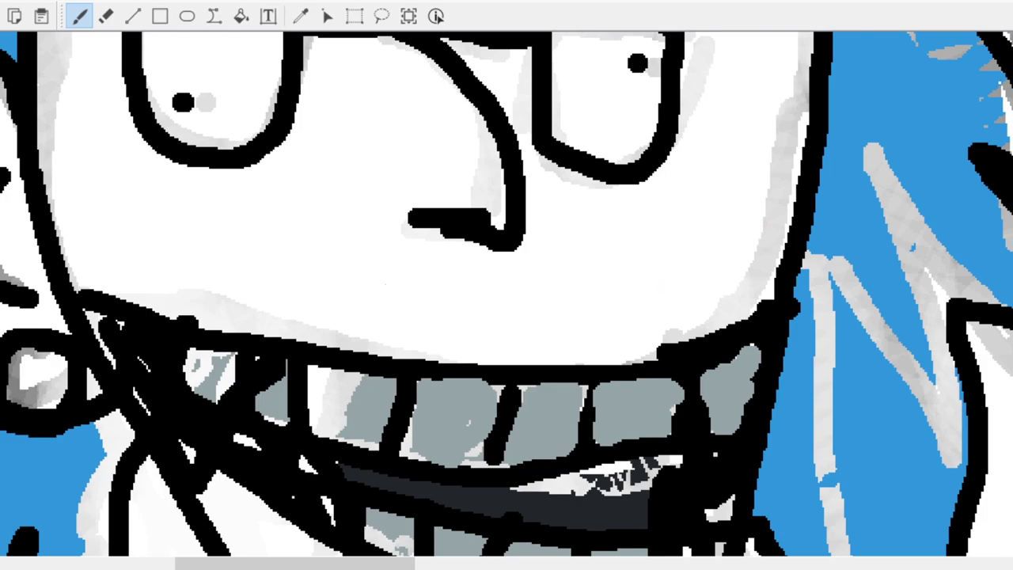
scroll(324, 475, "right", 5)
scroll(507, 372, "right", 15)
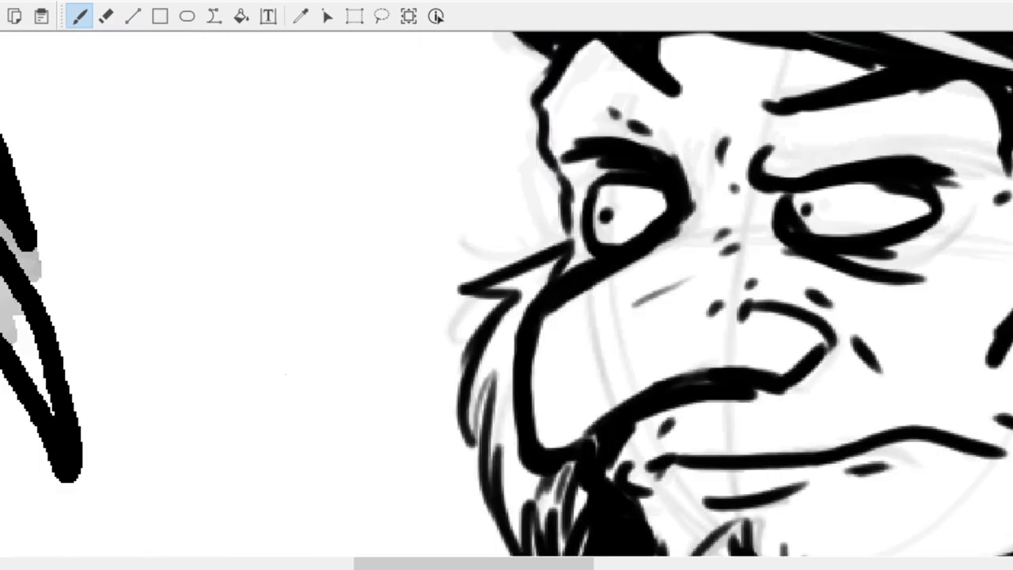
scroll(506, 372, "right", 10)
scroll(507, 372, "left", 15)
scroll(507, 372, "left", 10)
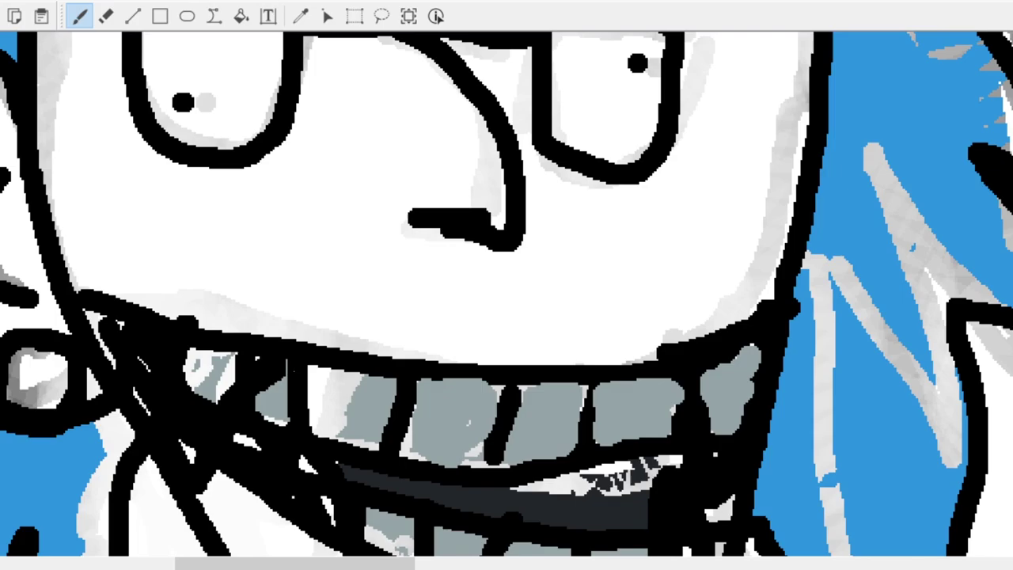
scroll(931, 373, "right", 10)
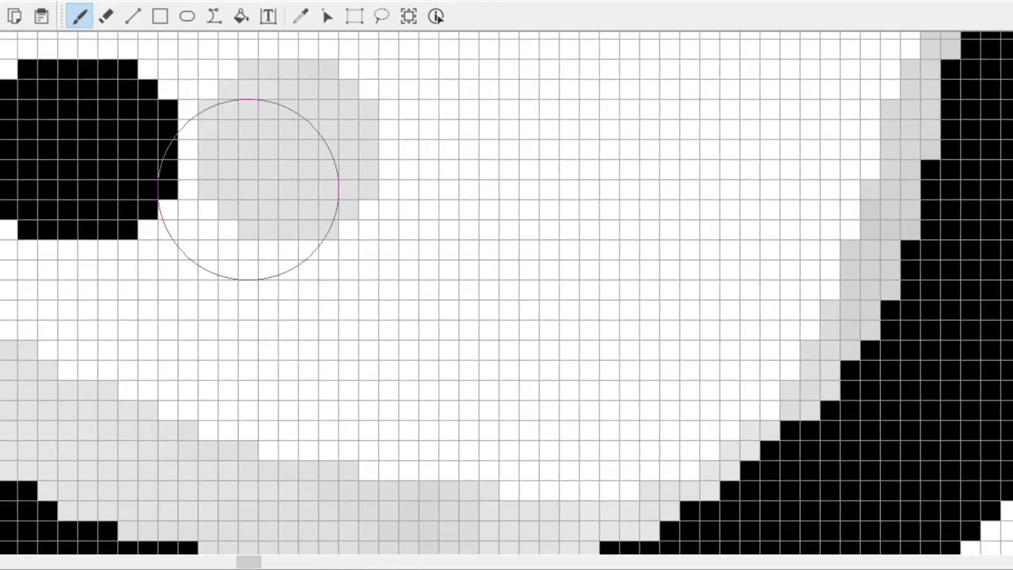
- Zoom out so all three drawings are in view
scroll(468, 219, "down", 2)
scroll(479, 213, "down", 3)
scroll(543, 204, "down", 3)
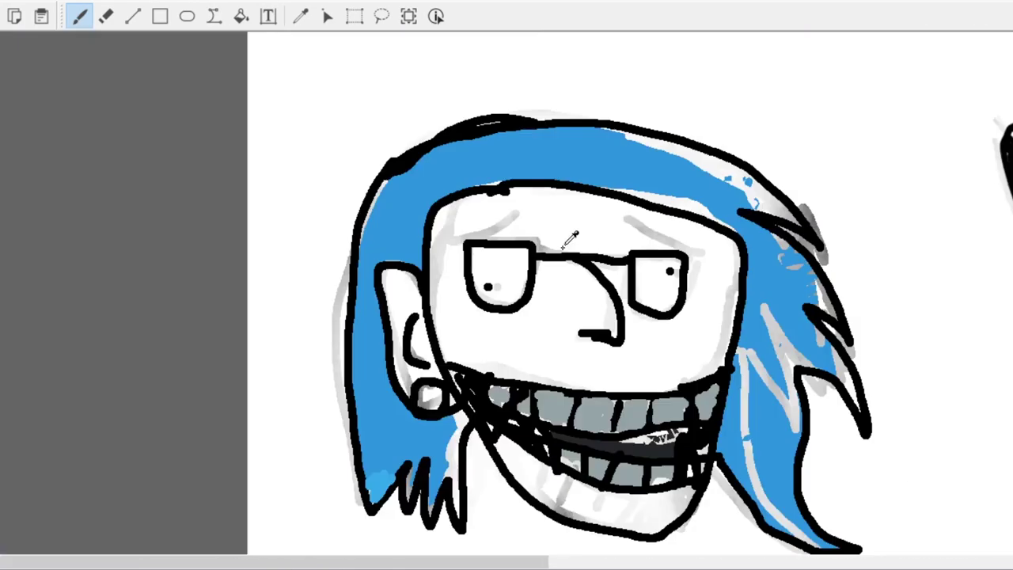
scroll(567, 235, "down", 2)
scroll(564, 307, "down", 1)
scroll(564, 307, "up", 2)
scroll(564, 307, "up", 1)
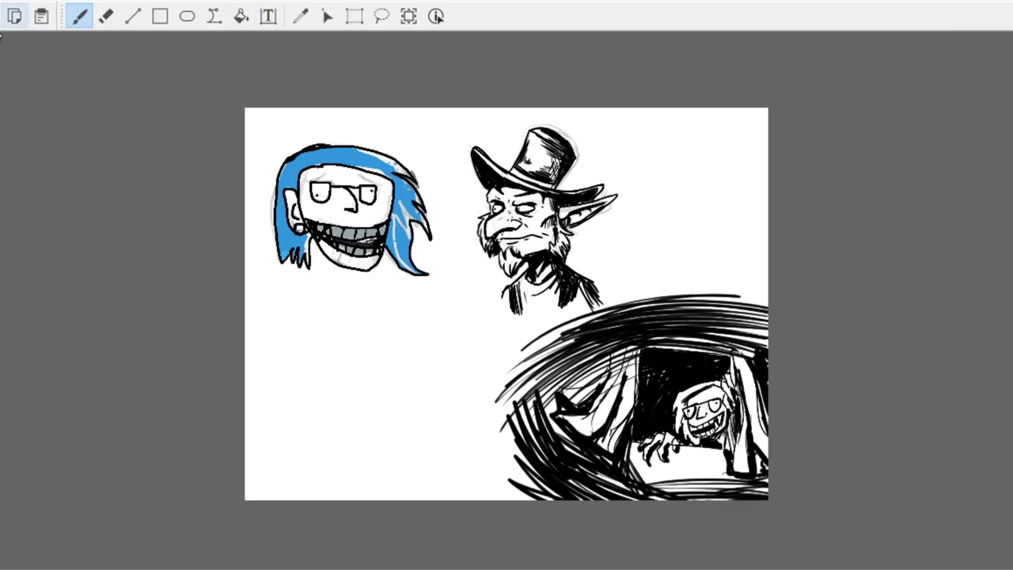
- Switch to Rectangle Select and move over to the skeleton drawings
left_click(354, 18)
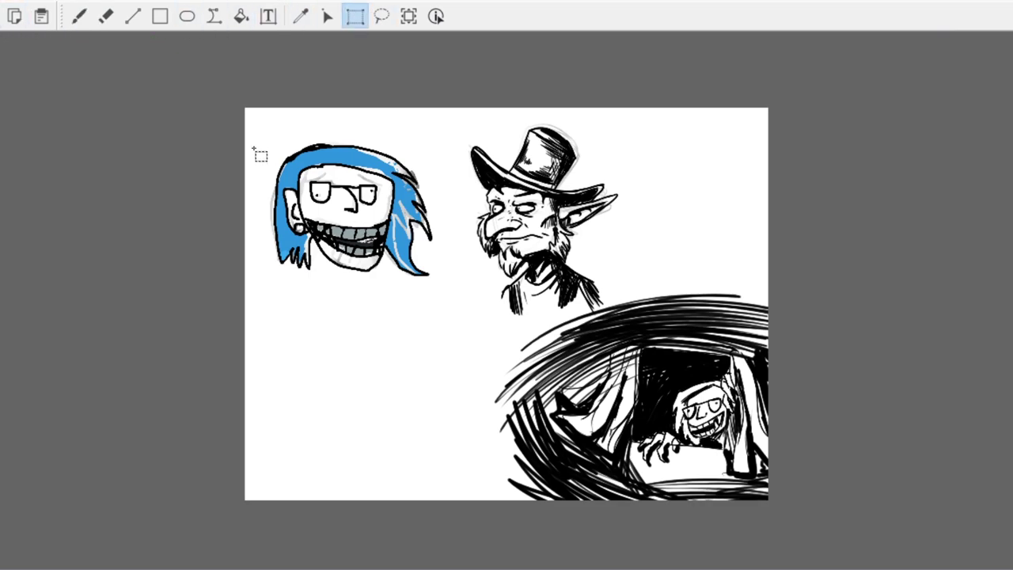
scroll(512, 383, "right", 3)
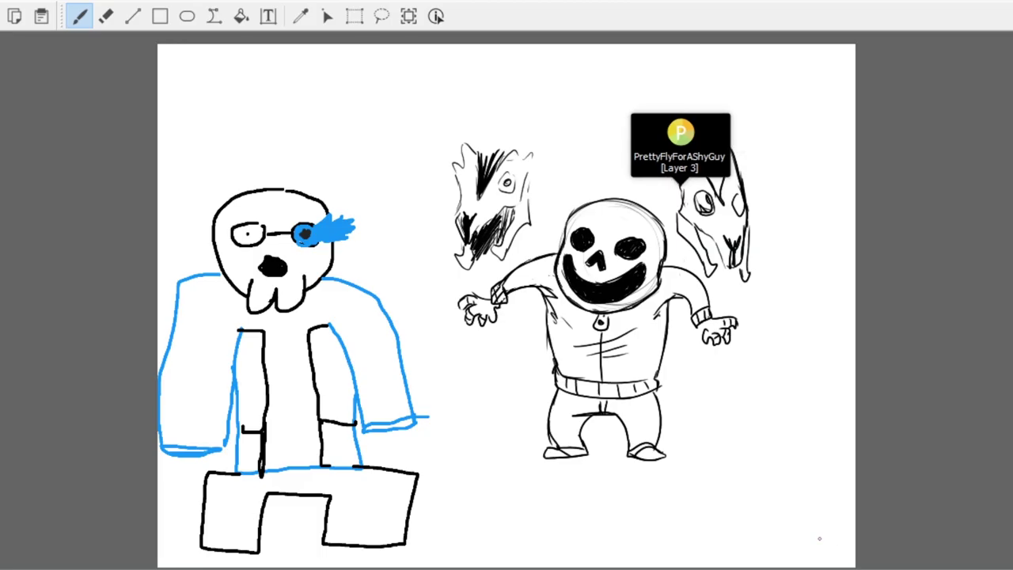
- Give the grinning skeleton teeth and blue eye lightning, and add fur to the jacket shoulders
key("ctrl+plus")
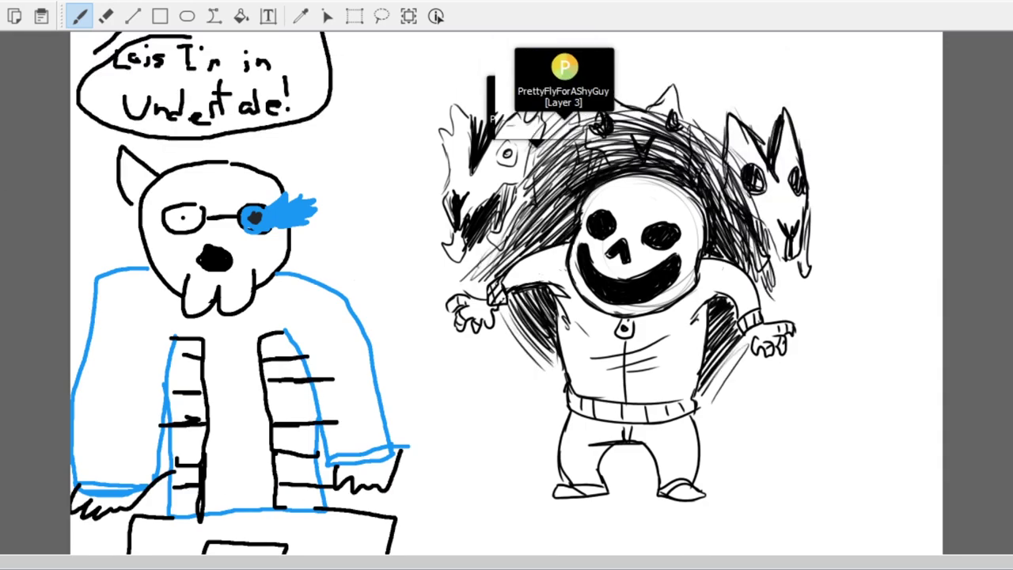
scroll(697, 91, "down", 2)
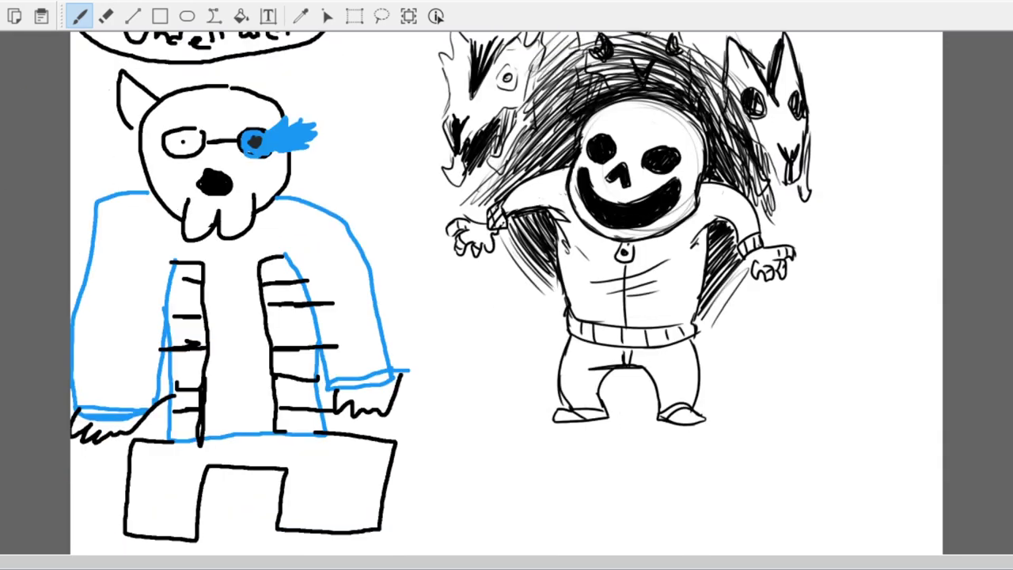
left_click(242, 16)
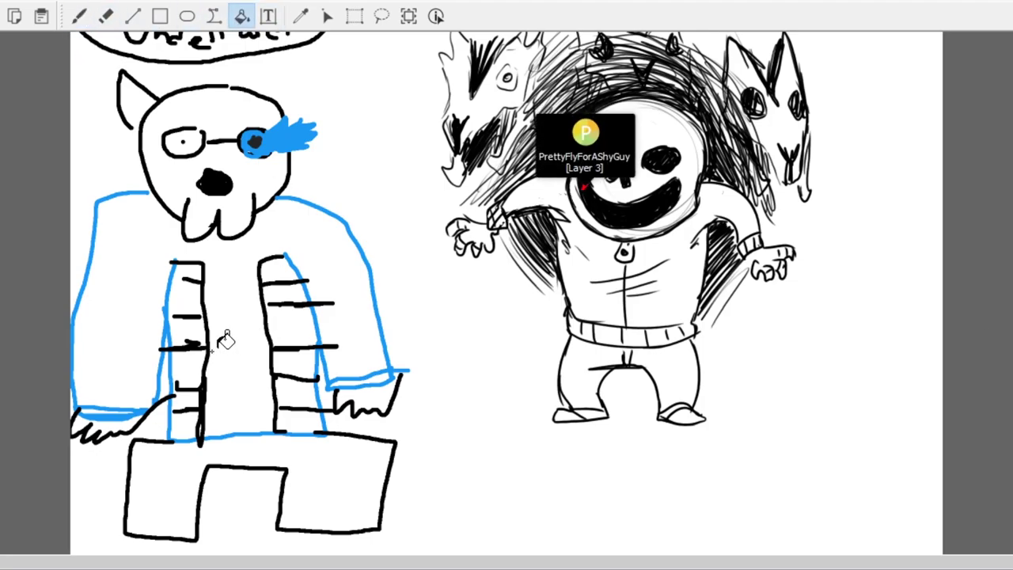
key("b")
scroll(162, 274, "down", 4)
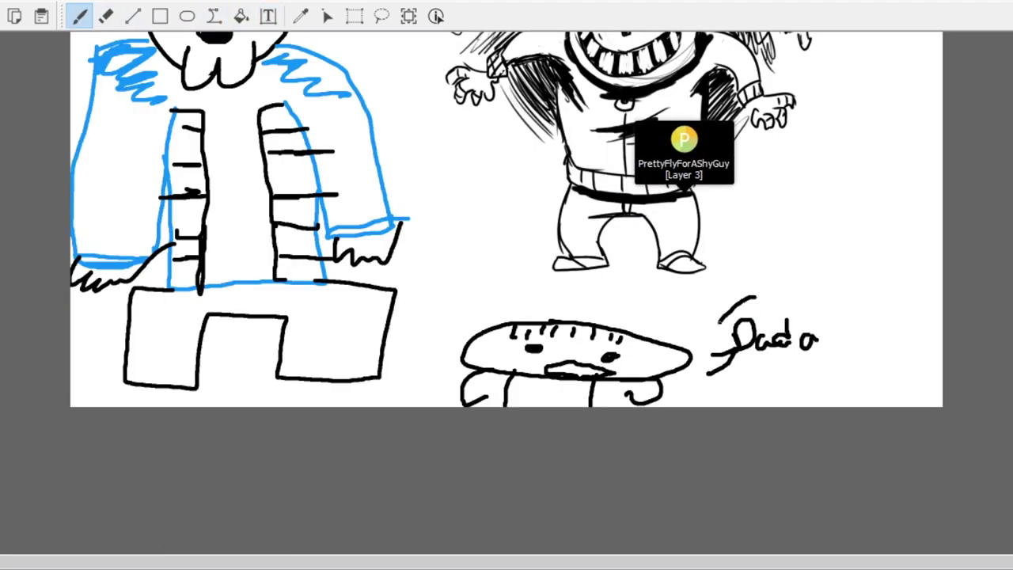
scroll(788, 303, "up", 4)
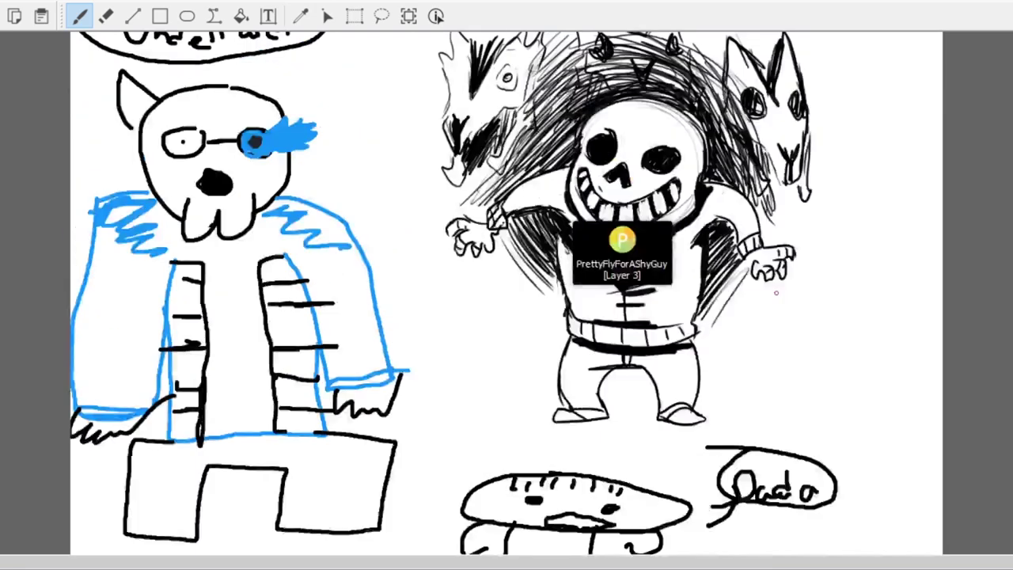
scroll(661, 293, "right", 3)
scroll(661, 293, "up", 2)
scroll(661, 293, "down", 2)
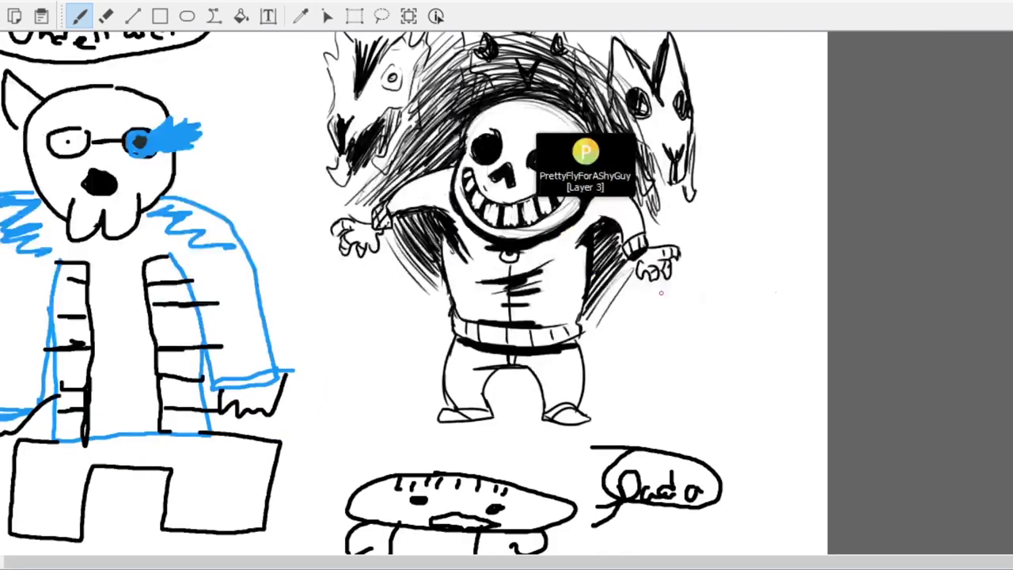
scroll(661, 293, "up", 2)
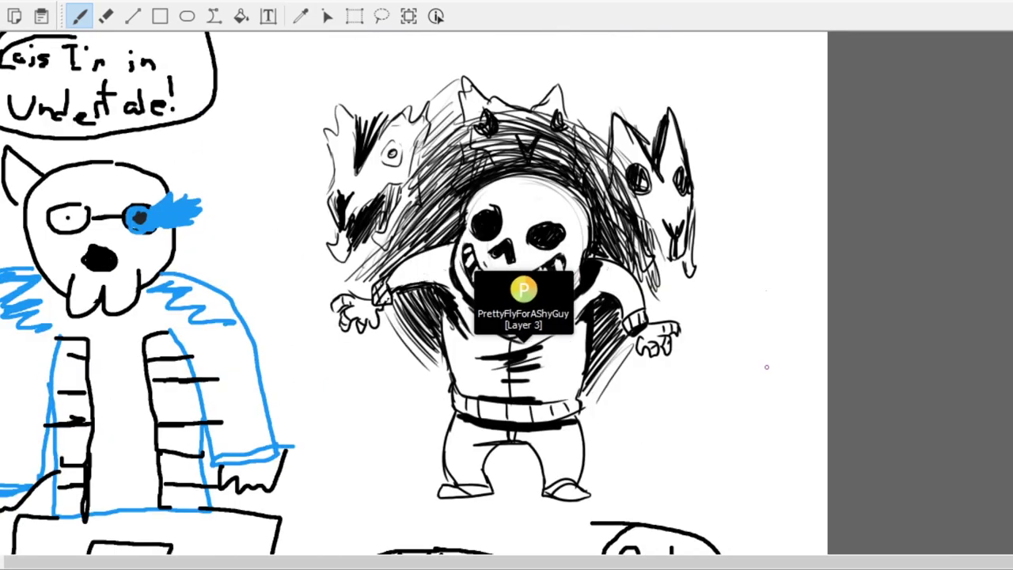
scroll(766, 367, "down", 2)
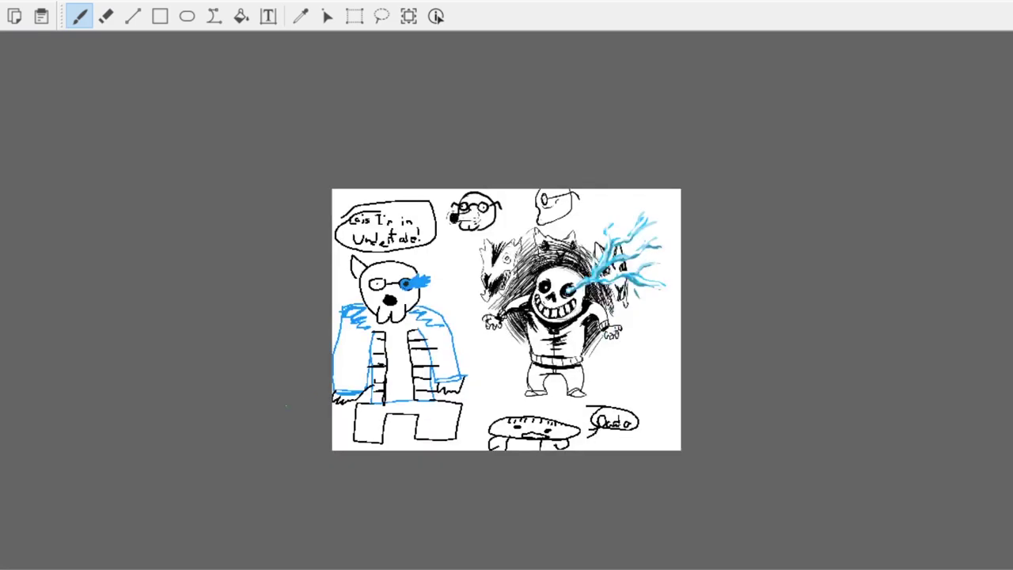
- Splatter red blood on both skeletons, starting around the goat skull's nose
scroll(286, 406, "up", 2)
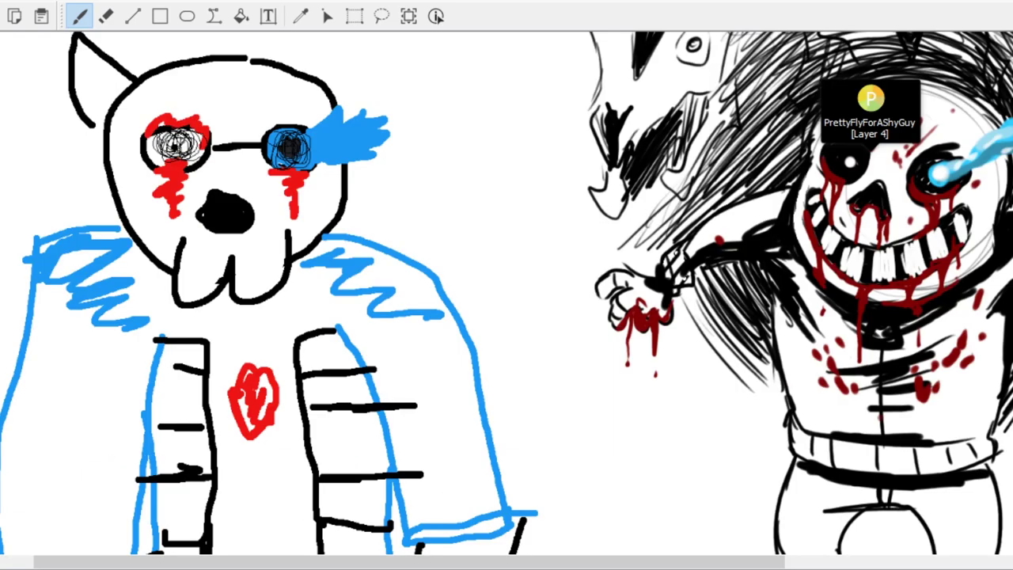
mouse_move(210, 204)
left_mouse_down()
mouse_move(253, 205)
mouse_move(206, 241)
mouse_move(210, 202)
left_mouse_up()
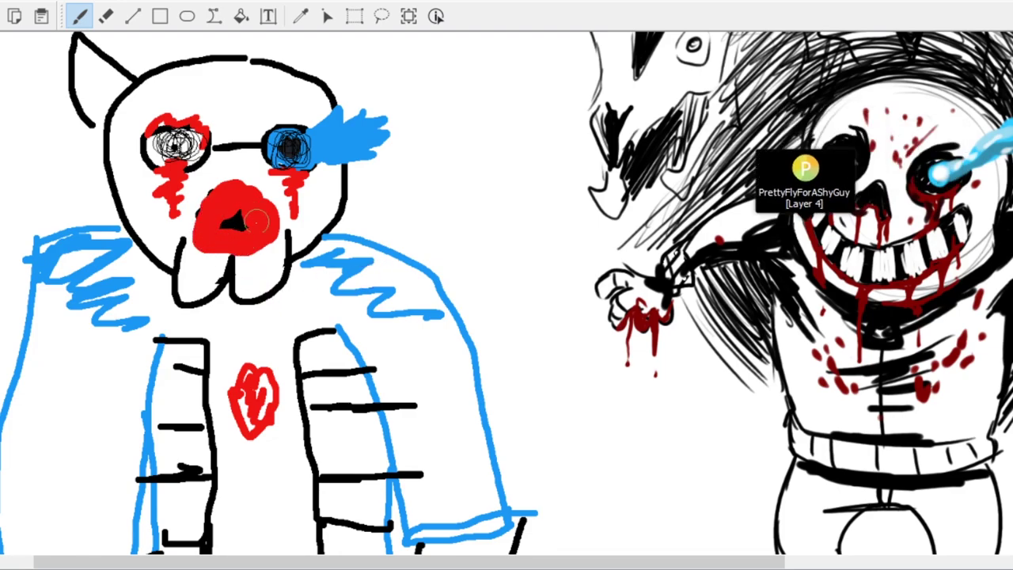
scroll(320, 192, "up", 2)
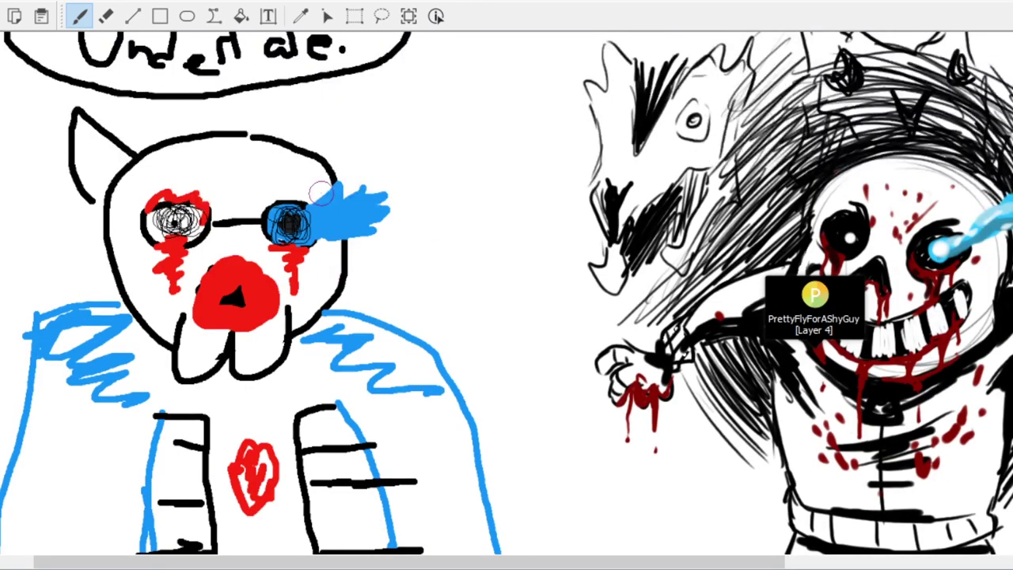
scroll(380, 198, "down", 2)
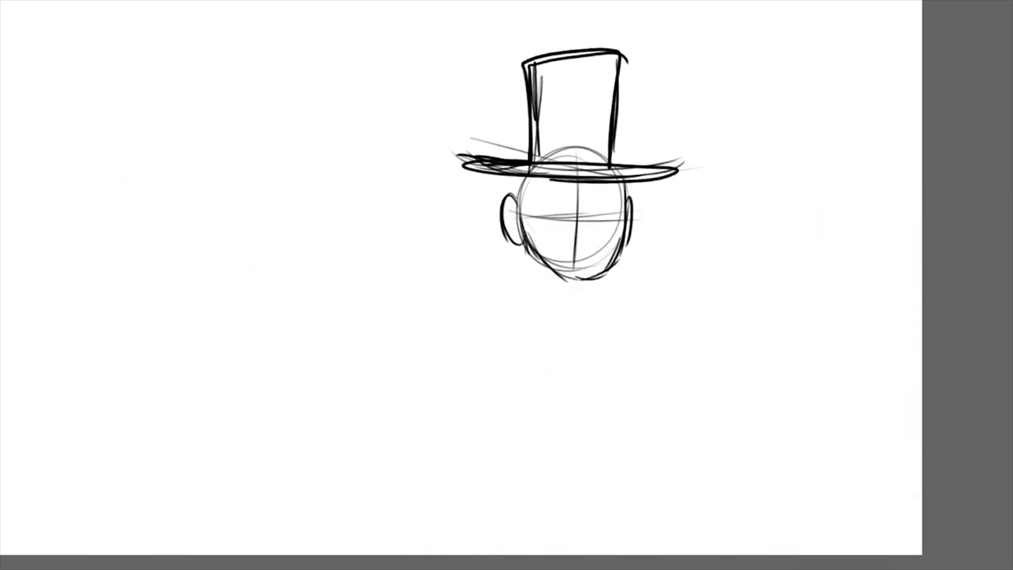
- Draw the top-hatted face's curved mouth, then sketch the caped figure's body, neck and collar
mouse_move(587, 236)
left_mouse_down()
mouse_move(559, 231)
mouse_move(550, 242)
left_mouse_up()
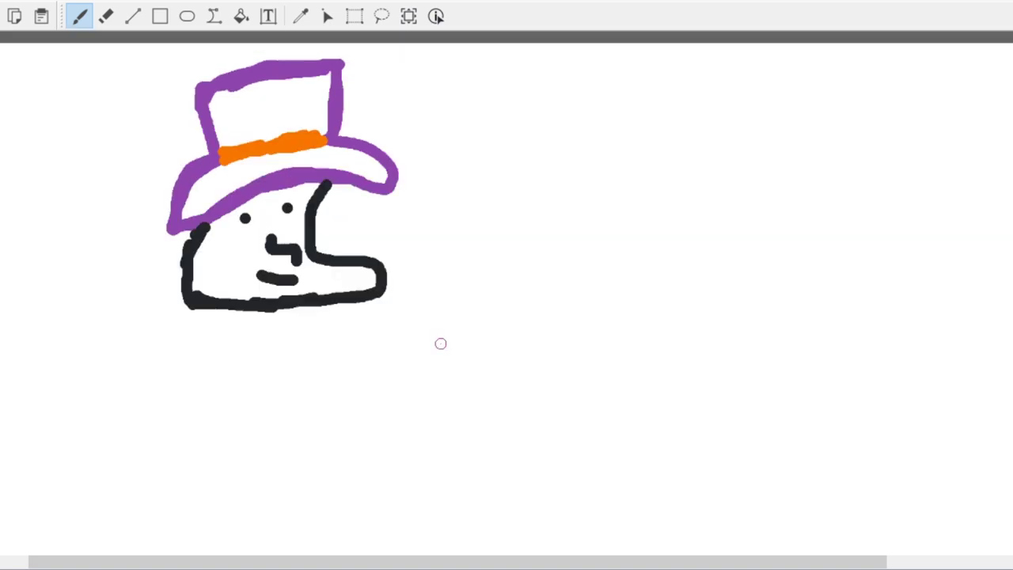
scroll(441, 344, "down", 2)
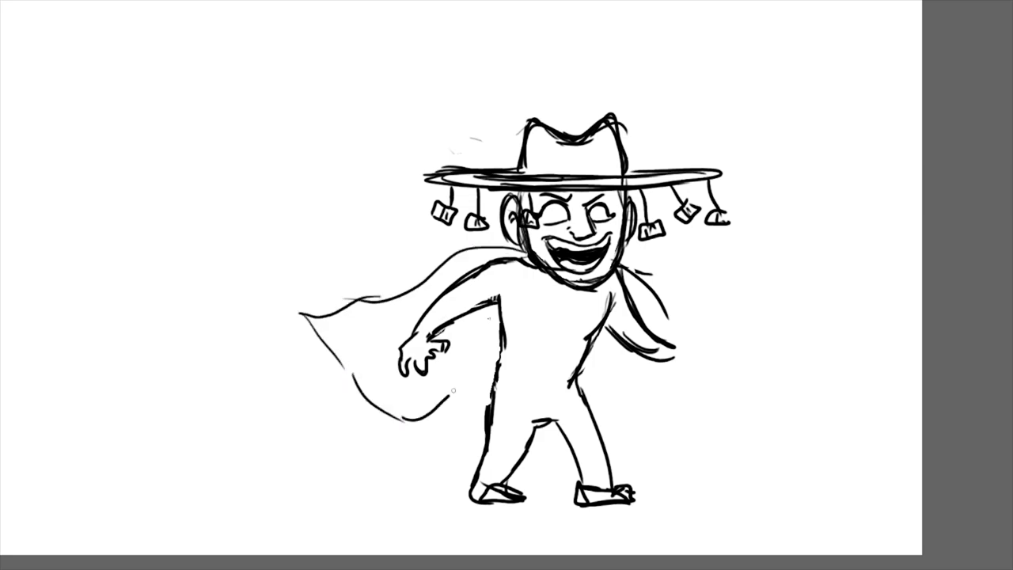
left_click_drag(497, 304, 509, 355)
mouse_move(524, 252)
left_mouse_down()
mouse_move(540, 282)
mouse_move(572, 293)
left_mouse_up()
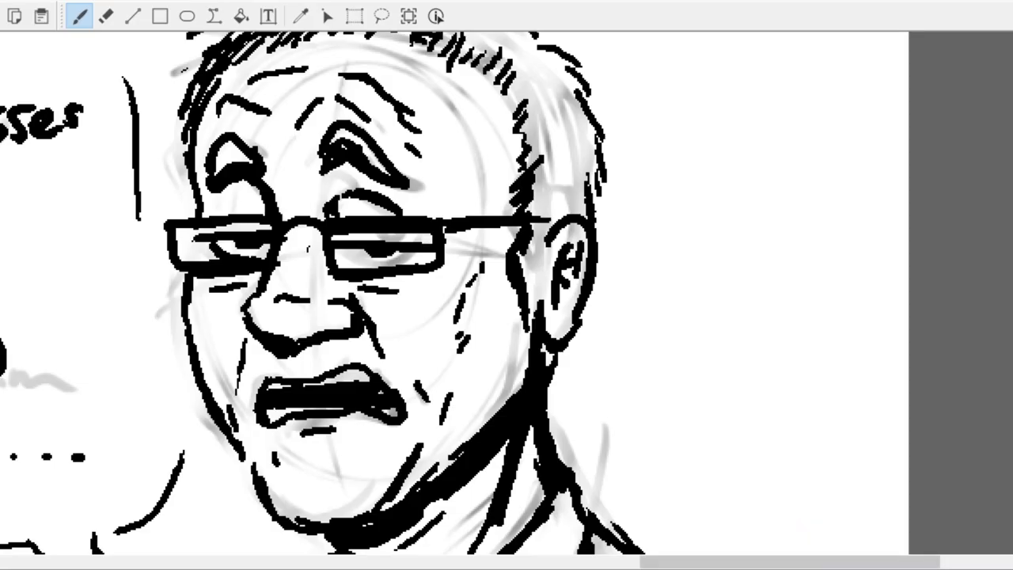
- Ink a stroke on the portrait of the grimacing man in rectangular glasses
left_click_drag(807, 562, 736, 564)
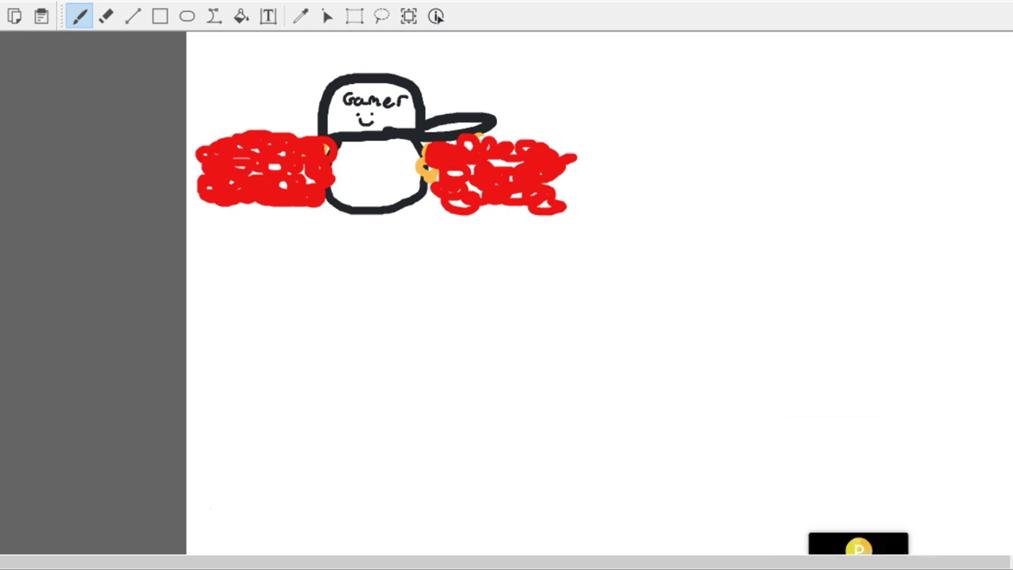
- Erase the bottom of the Gamer figure's body outline
key("e")
mouse_move(329, 207)
left_mouse_down()
mouse_move(346, 229)
mouse_move(361, 199)
mouse_move(393, 189)
left_mouse_up()
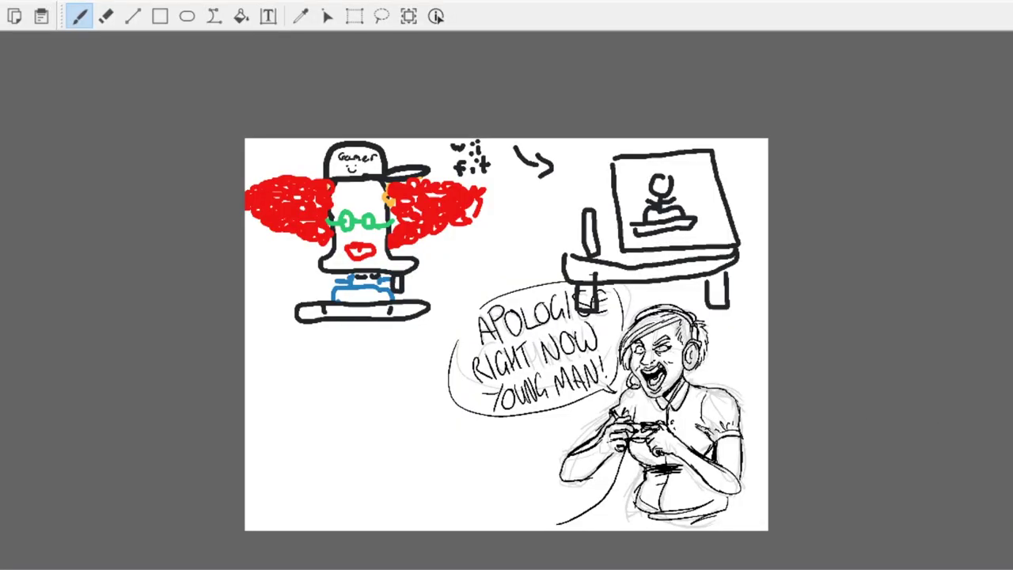
key("ctrl+plus")
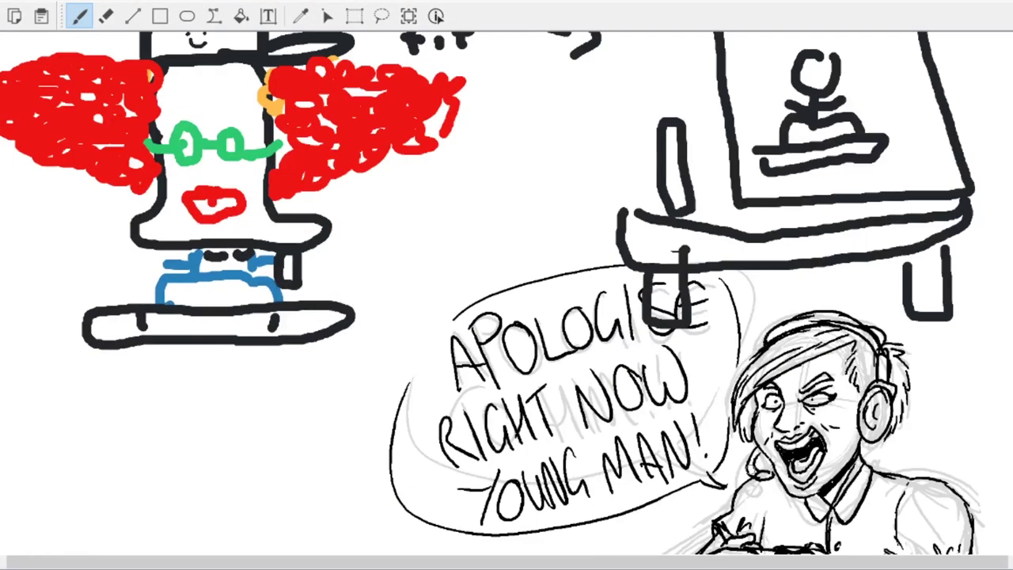
left_click_drag(693, 564, 799, 564)
scroll(882, 301, "down", 3)
scroll(806, 537, "down", 2)
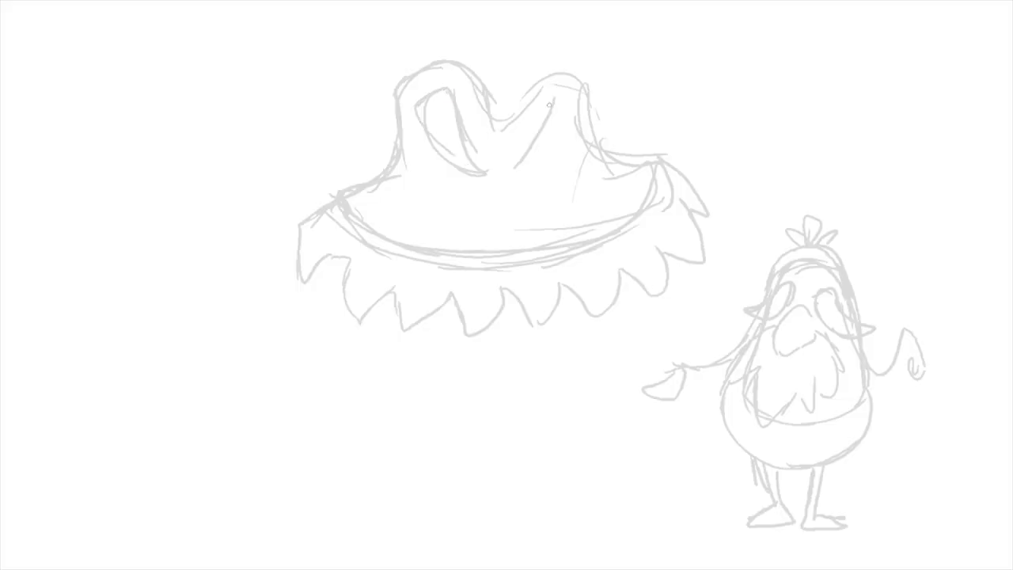
- Refine the beast's right head hump and brim, and redraw the green figure's legs
mouse_move(492, 116)
left_mouse_down()
mouse_move(546, 70)
mouse_move(602, 142)
mouse_move(654, 163)
left_mouse_up()
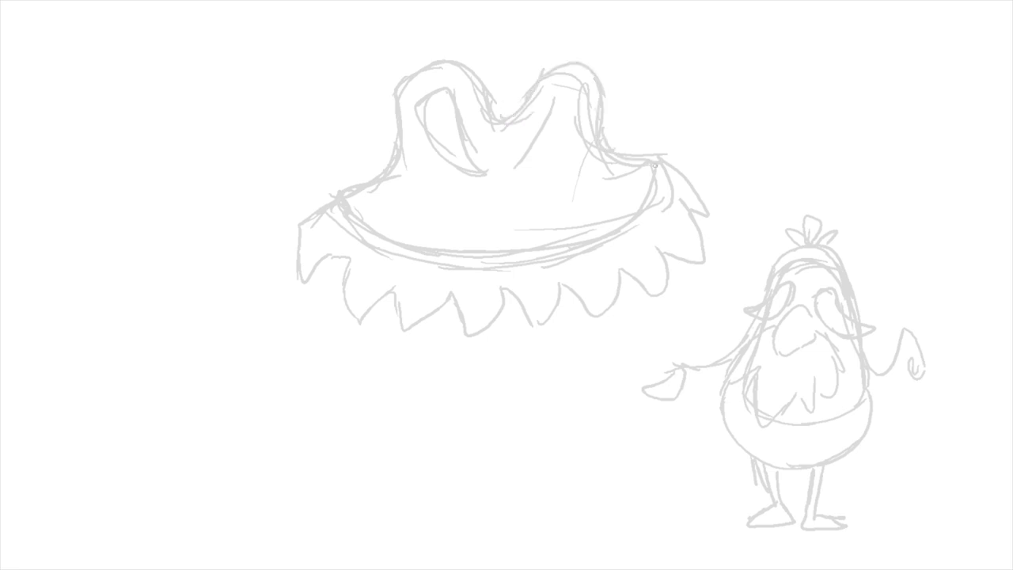
mouse_move(539, 134)
left_mouse_down()
mouse_move(513, 172)
mouse_move(582, 147)
mouse_move(578, 87)
mouse_move(600, 137)
left_mouse_up()
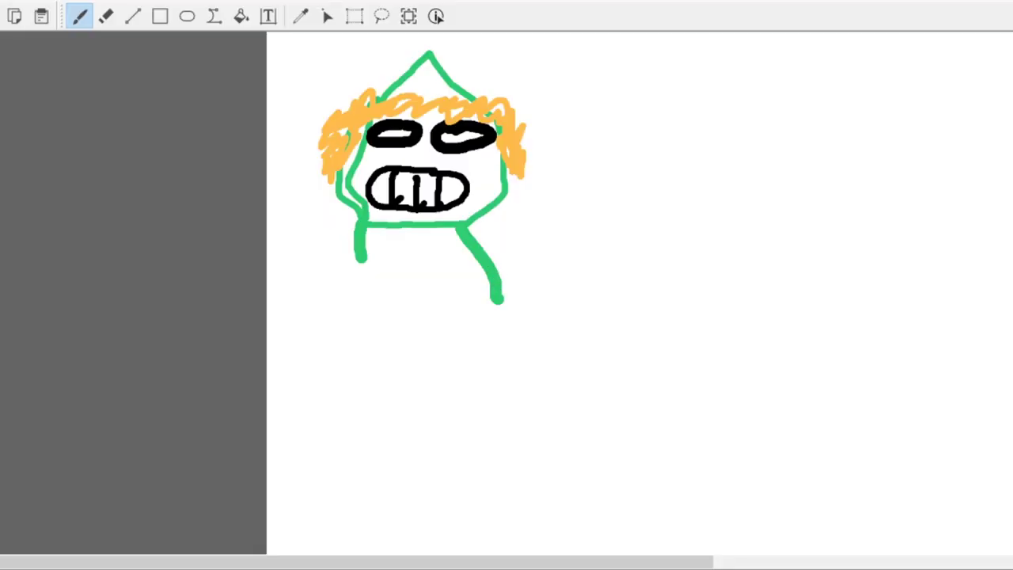
mouse_move(361, 220)
left_mouse_down()
mouse_move(361, 292)
mouse_move(381, 285)
left_mouse_up()
left_click_drag(471, 220, 473, 283)
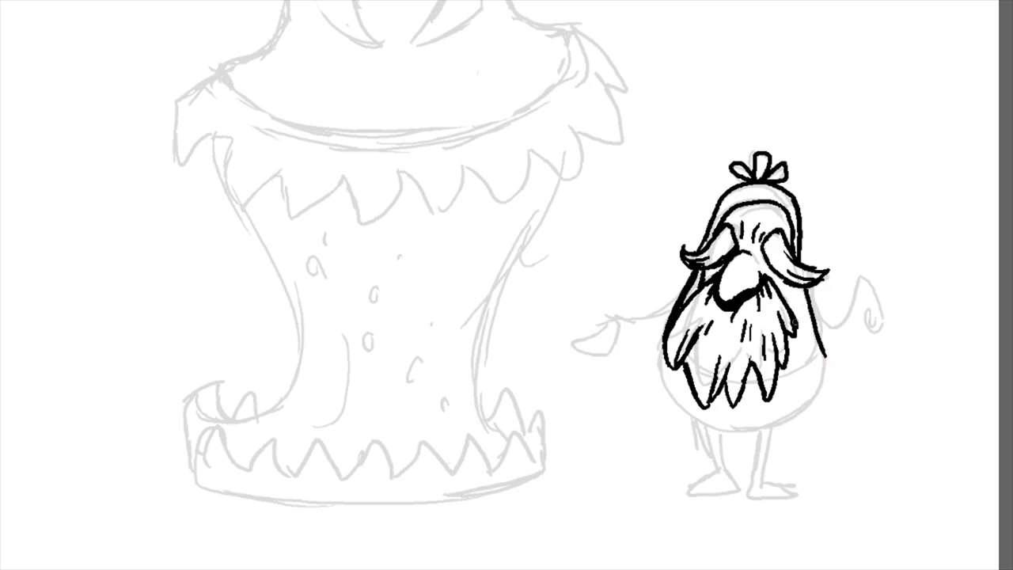
- Ink the bearded character's lower body and both upraised arms with hands
mouse_move(666, 348)
left_mouse_down()
mouse_move(801, 412)
mouse_move(828, 288)
left_mouse_up()
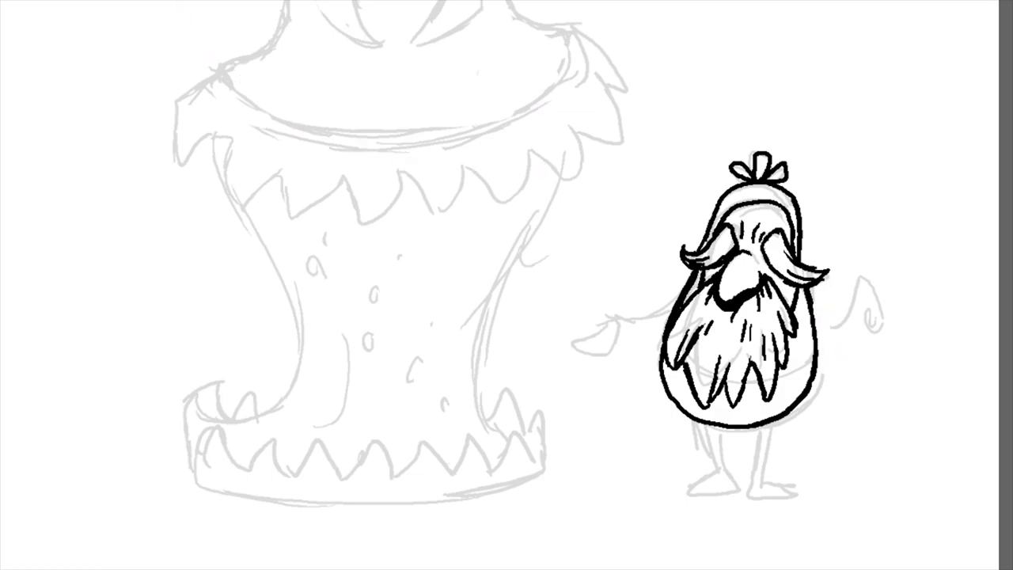
mouse_move(815, 320)
left_mouse_down()
mouse_move(871, 288)
mouse_move(874, 330)
mouse_move(857, 317)
left_mouse_up()
mouse_move(669, 317)
left_mouse_down()
mouse_move(575, 339)
mouse_move(604, 352)
mouse_move(606, 331)
mouse_move(667, 338)
left_mouse_up()
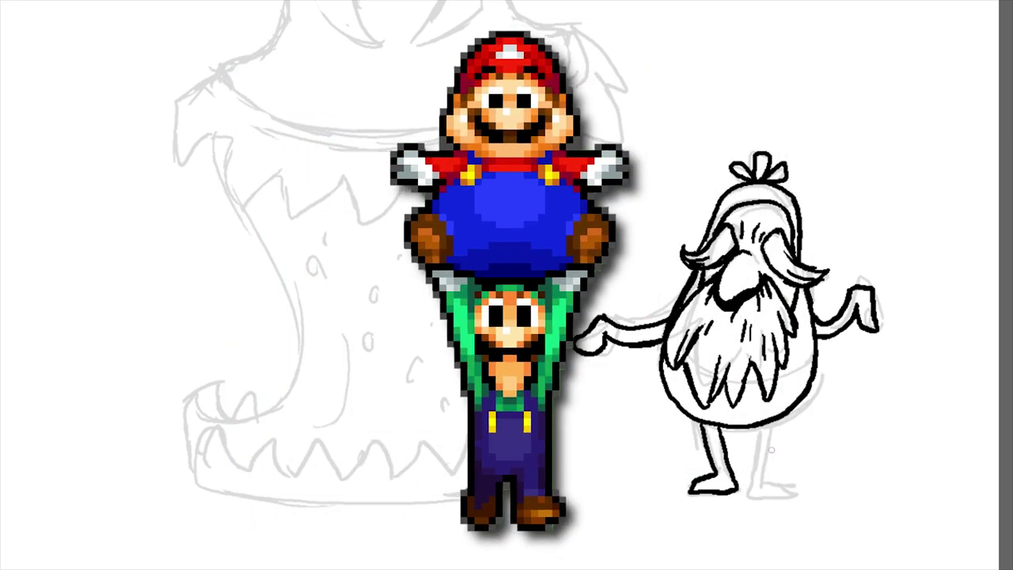
- Ink the bearded character's right leg and foot, and add a dark spot on its body
mouse_move(762, 421)
left_mouse_down()
mouse_move(751, 485)
mouse_move(762, 485)
mouse_move(747, 496)
mouse_move(784, 493)
left_mouse_up()
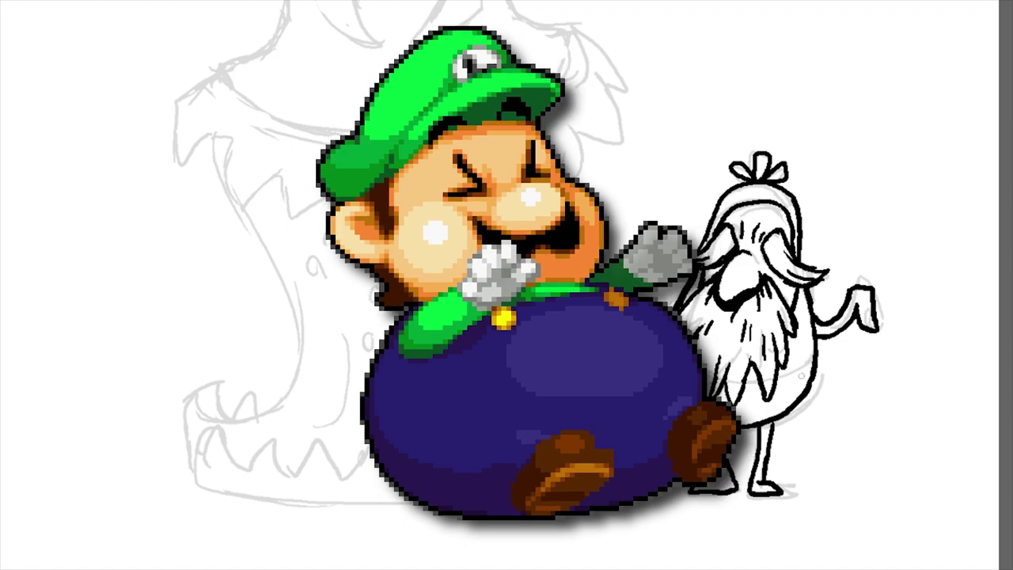
mouse_move(801, 366)
left_mouse_down()
mouse_move(788, 386)
mouse_move(800, 394)
mouse_move(757, 422)
left_mouse_up()
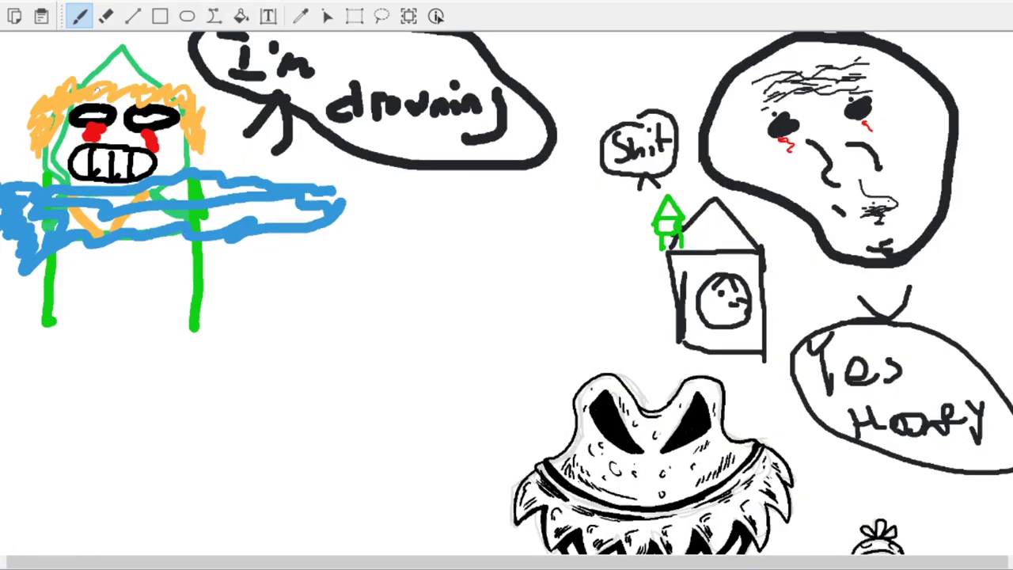
left_click_drag(413, 164, 623, 131)
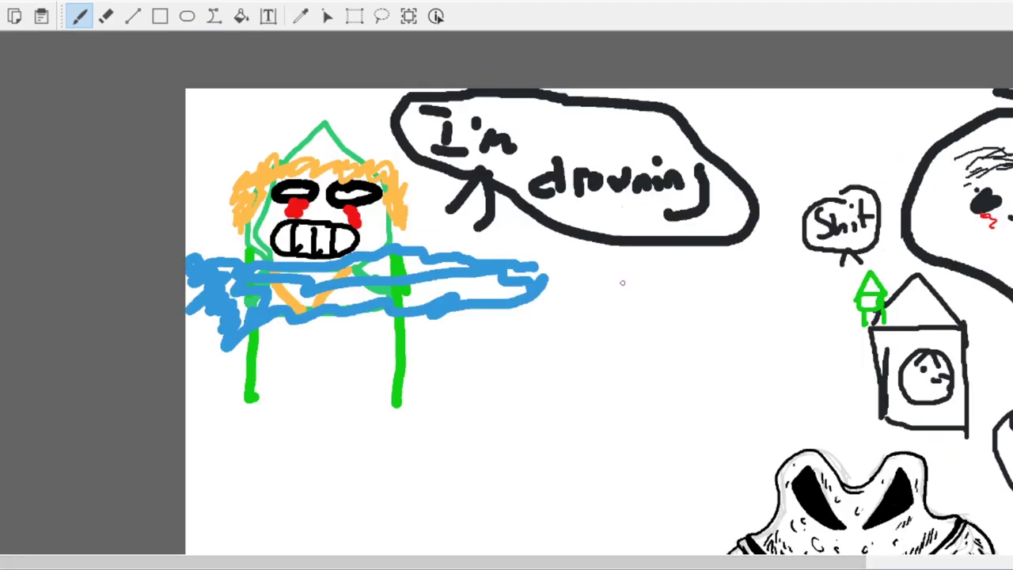
scroll(622, 130, "up", 3)
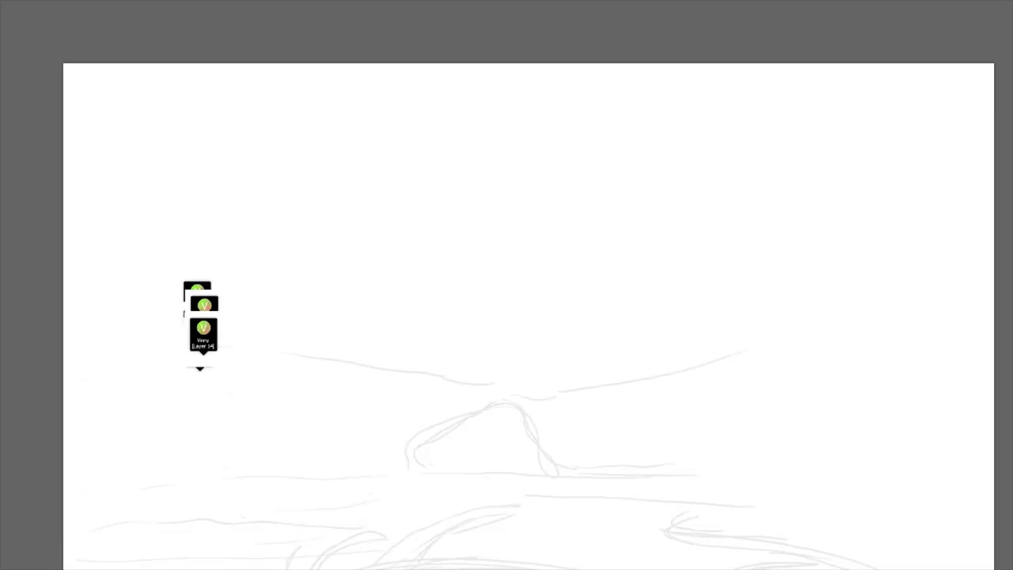
- Sketch light horizon lines on the right side of the landscape behind the reclining figure
scroll(529, 316, "down", 5)
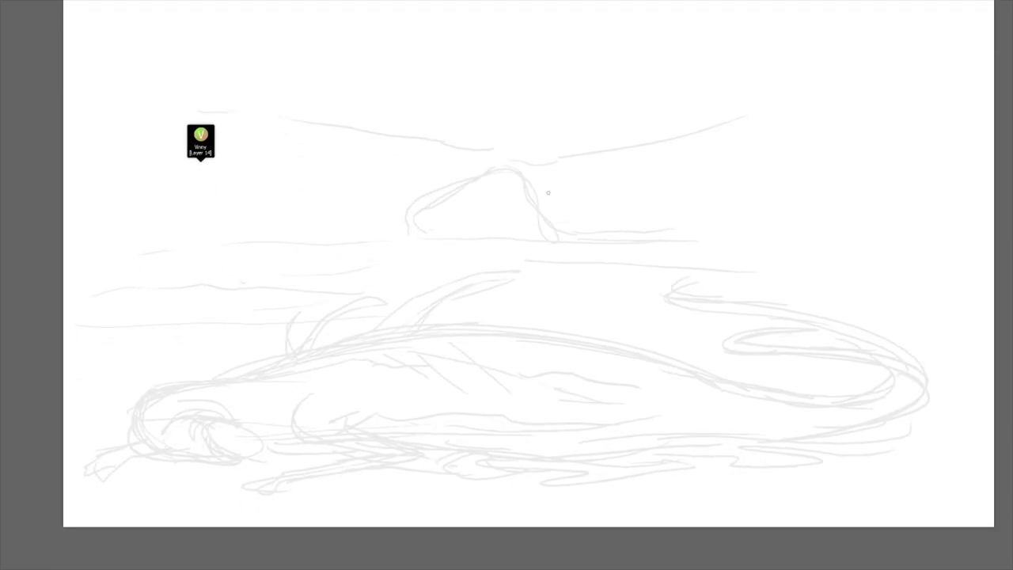
left_click_drag(548, 192, 697, 208)
left_click_drag(613, 196, 843, 136)
left_click_drag(776, 180, 833, 161)
mouse_move(827, 206)
left_mouse_down()
mouse_move(883, 238)
mouse_move(831, 247)
left_mouse_up()
- Extend the horizon lines across the left half and sketch the distant mountain and shoreline
left_click_drag(990, 261, 789, 257)
left_click_drag(434, 239, 76, 266)
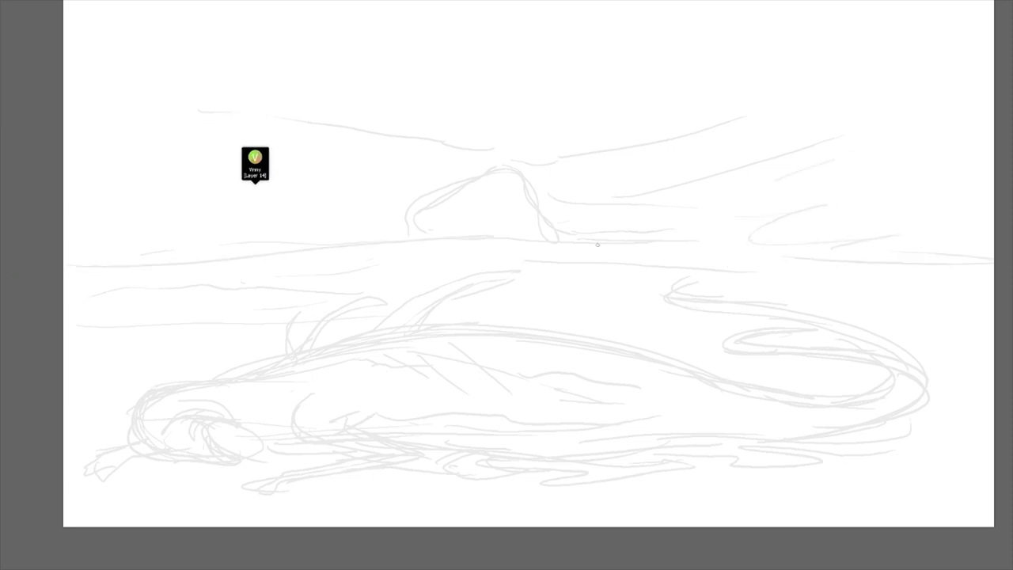
left_click_drag(510, 244, 65, 236)
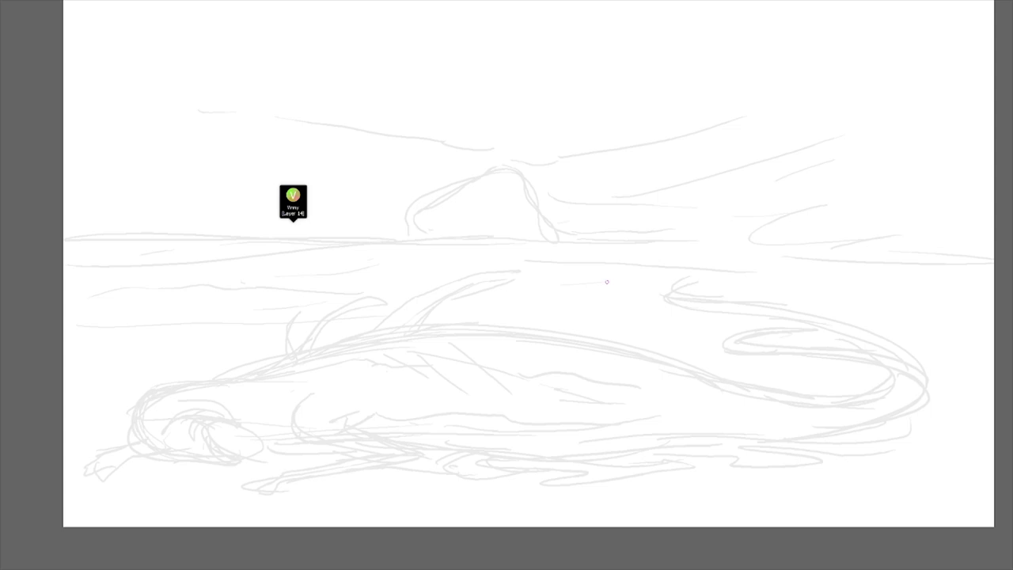
mouse_move(224, 181)
left_mouse_down()
mouse_move(118, 221)
mouse_move(72, 253)
mouse_move(111, 263)
mouse_move(119, 281)
mouse_move(159, 251)
mouse_move(75, 202)
mouse_move(119, 186)
mouse_move(67, 174)
mouse_move(162, 203)
mouse_move(71, 159)
mouse_move(214, 170)
mouse_move(71, 102)
mouse_move(96, 174)
mouse_move(70, 204)
mouse_move(262, 237)
mouse_move(211, 180)
left_mouse_up()
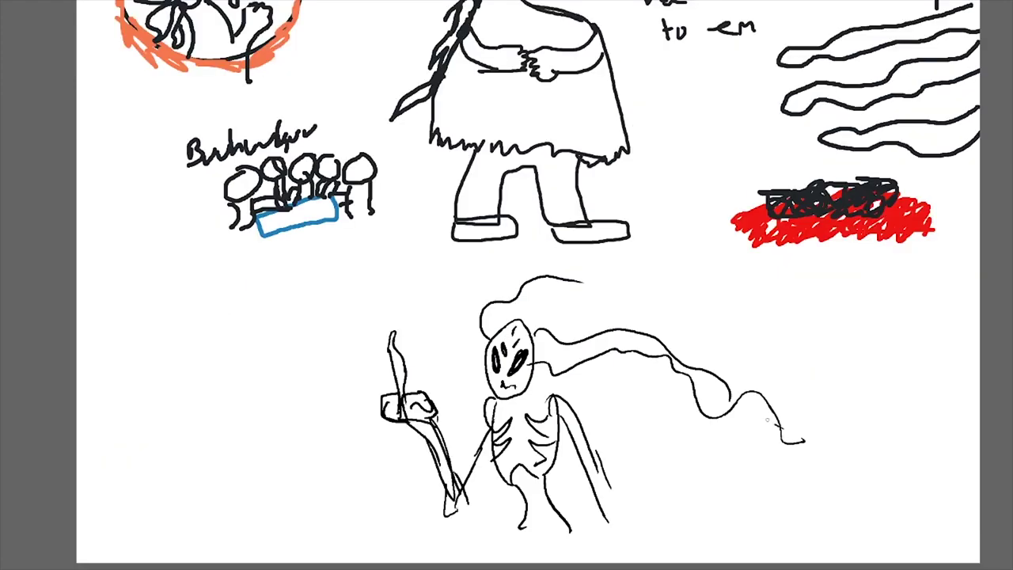
- Draw long flowing hair strands on the skeleton and write a handwritten caption beside it
mouse_move(527, 326)
left_mouse_down()
mouse_move(546, 309)
mouse_move(682, 317)
mouse_move(638, 329)
left_mouse_up()
left_click_drag(562, 295, 643, 277)
left_click_drag(562, 381, 680, 459)
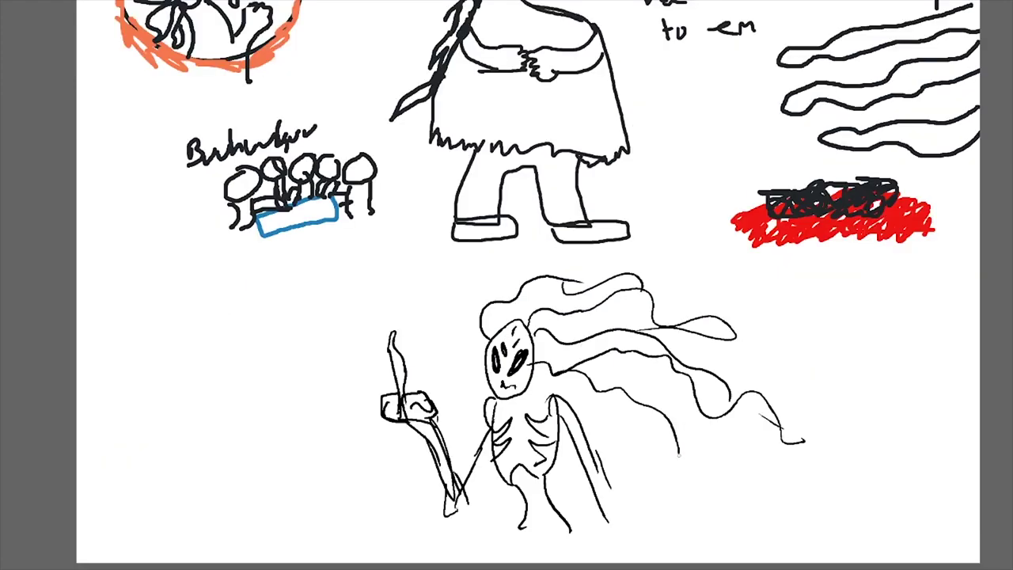
left_click_drag(318, 316, 373, 372)
scroll(529, 289, "down", 2)
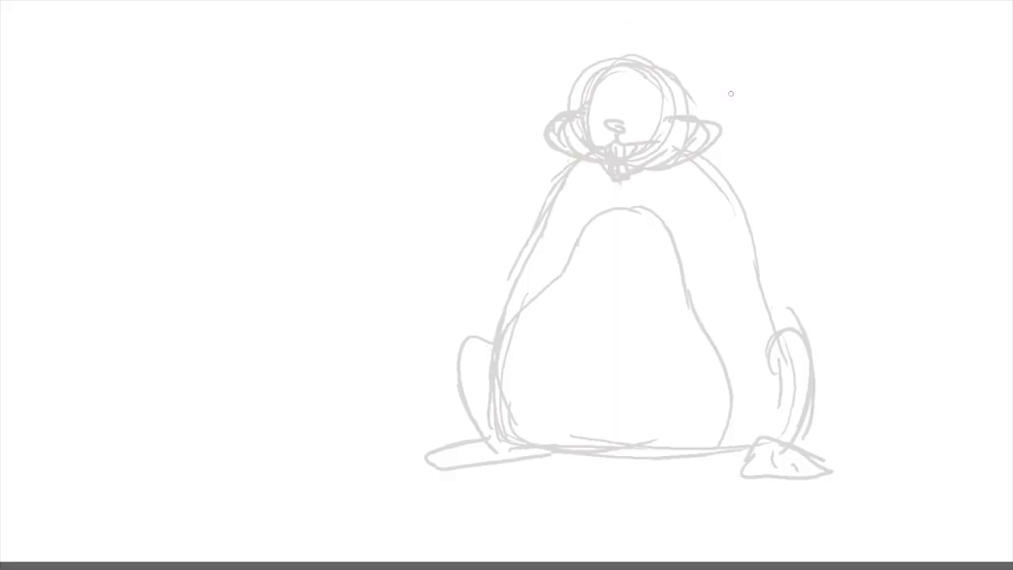
- Add small eye strokes to the seated figure's face
mouse_move(599, 118)
left_mouse_down()
mouse_move(616, 110)
mouse_move(608, 96)
left_mouse_up()
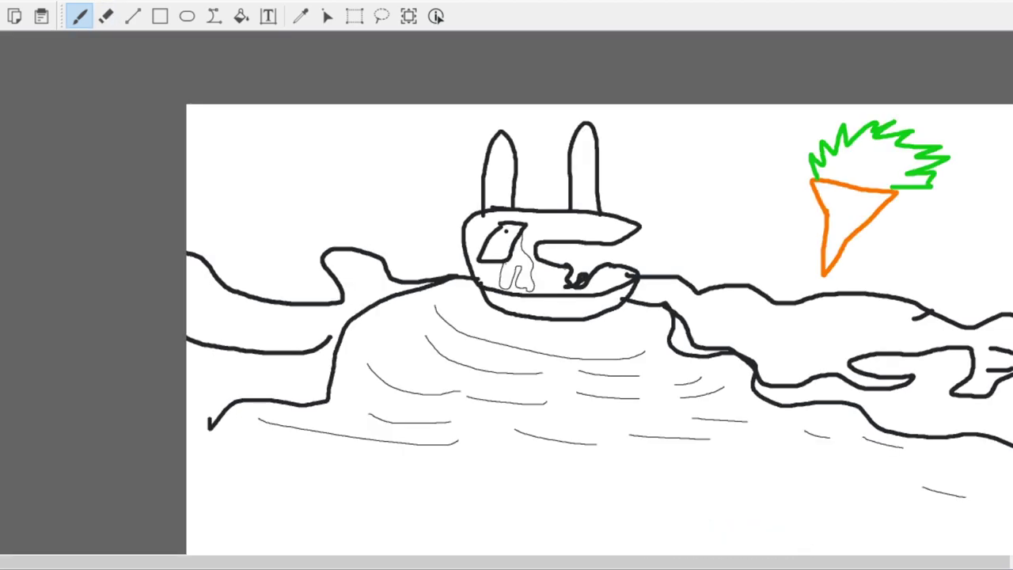
scroll(600, 293, "down", 1)
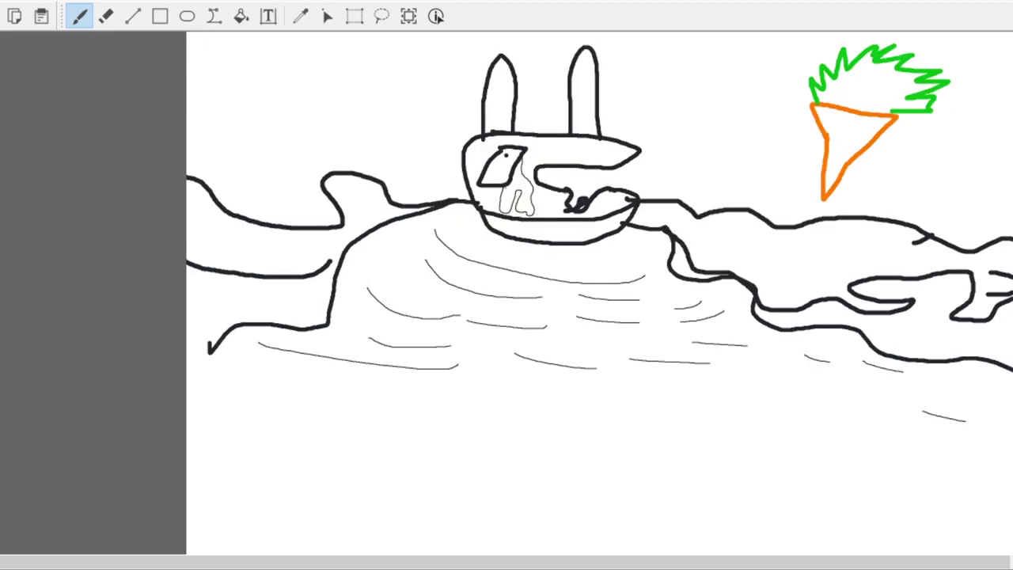
scroll(600, 293, "up", 1)
scroll(769, 332, "down", 4)
scroll(728, 321, "up", 3)
- Zoom in on the boat, switch to the eraser, then return to the freehand brush
scroll(729, 321, "up", 2)
scroll(403, 296, "up", 3)
left_click(106, 16)
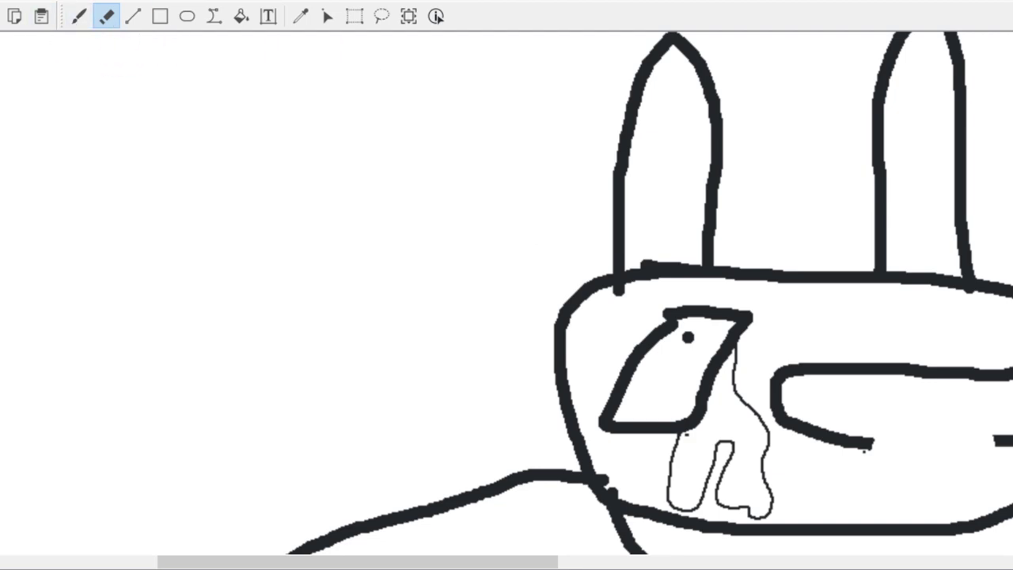
key("b")
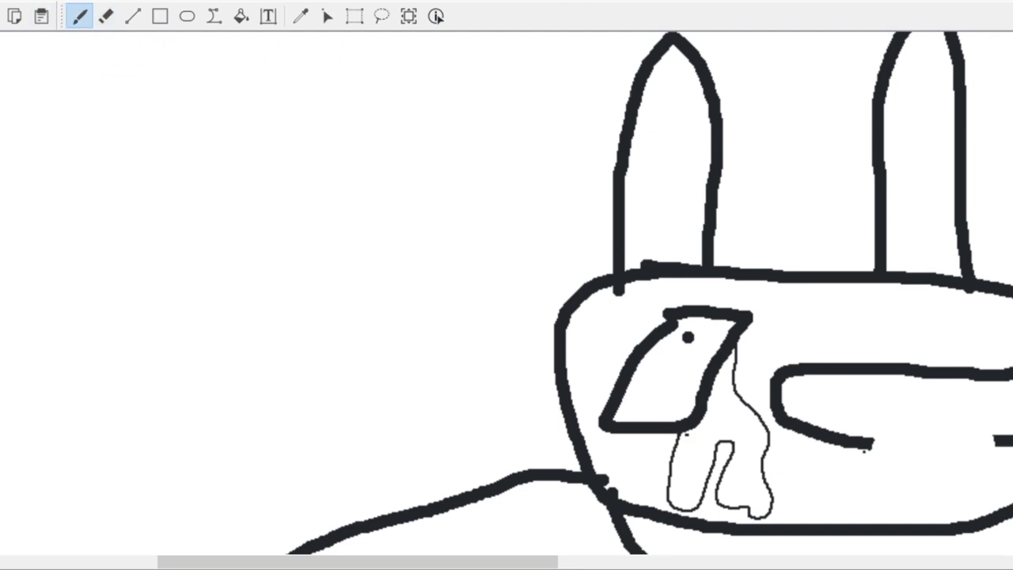